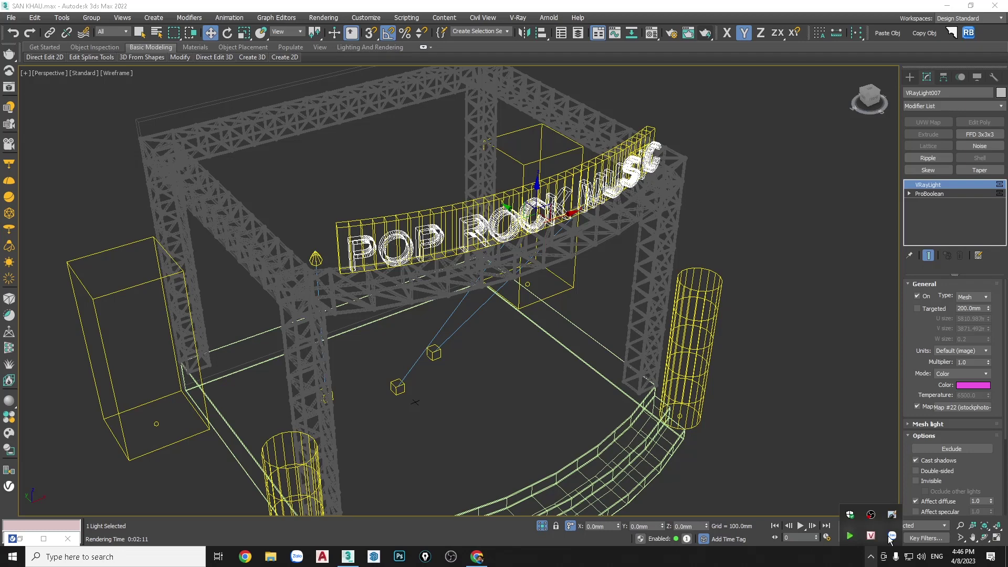
Step: Deselect the VRay light and bring the browser's LOGO image results forward
left_click(824, 273)
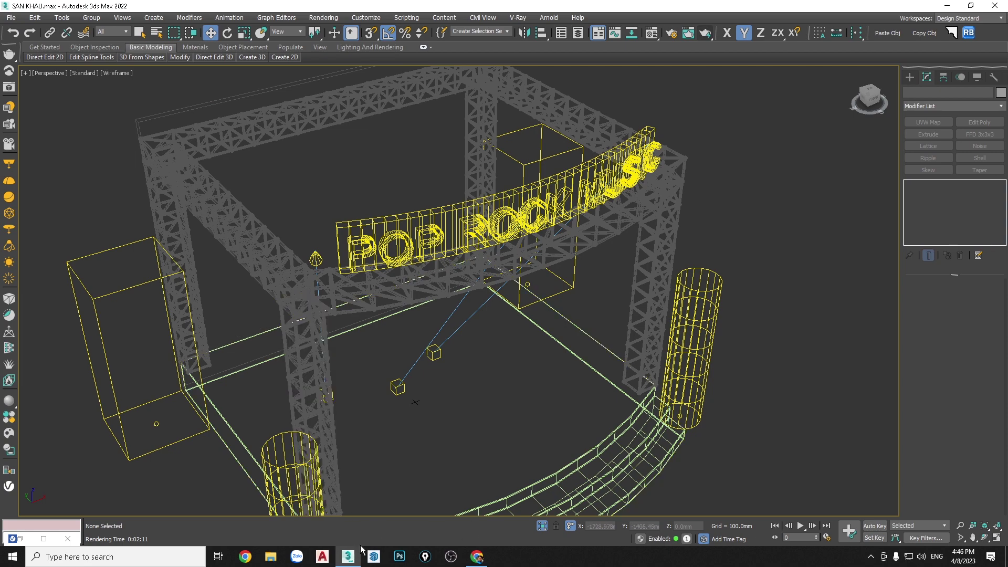
left_click(484, 559)
Step: Scroll the LOGO image results and open a larger preview of the red Honda wing logo
left_click(443, 11)
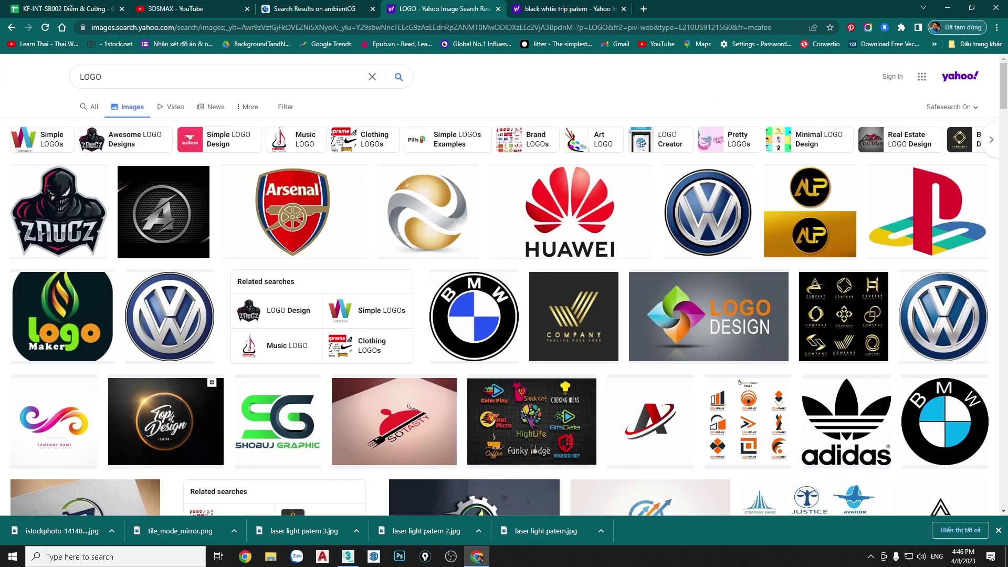
scroll(427, 268, "down", 1)
scroll(532, 268, "down", 3)
scroll(532, 269, "down", 3)
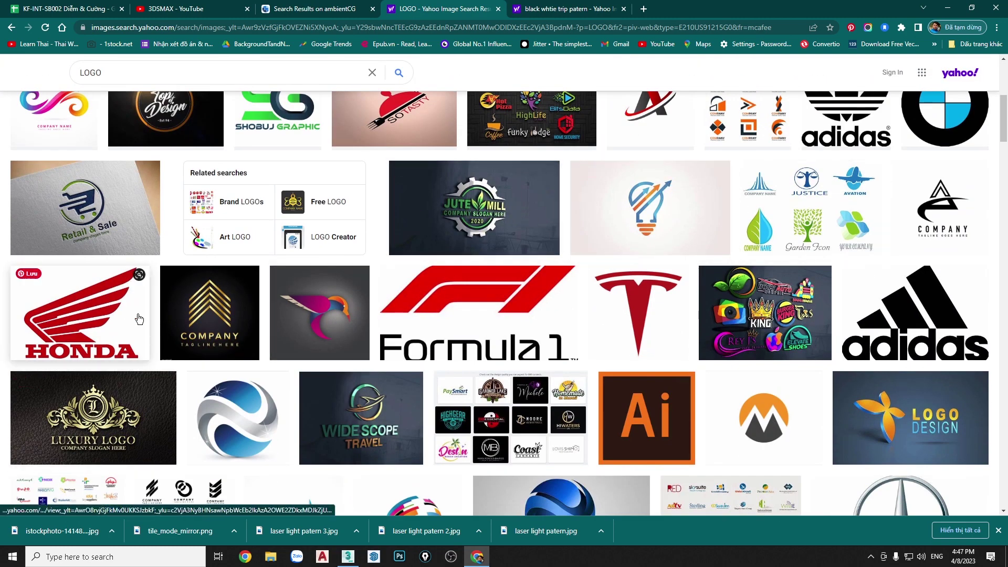
mouse_move(81, 313)
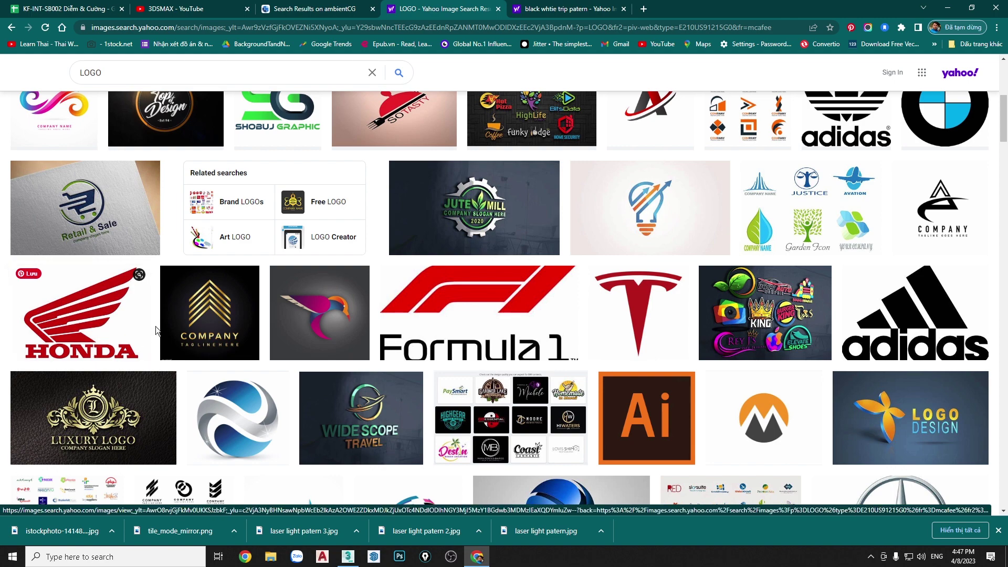
left_click(116, 323)
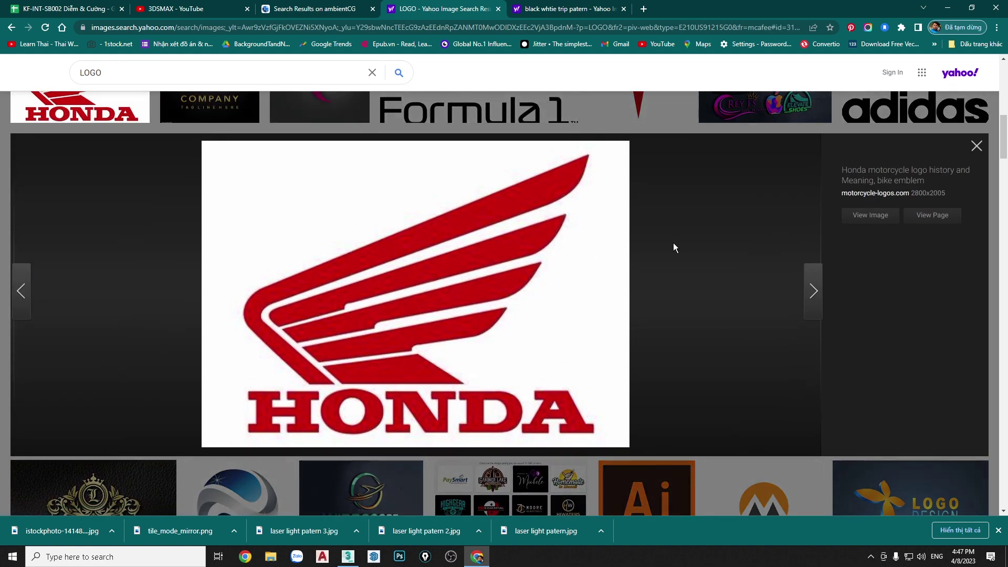
mouse_move(417, 295)
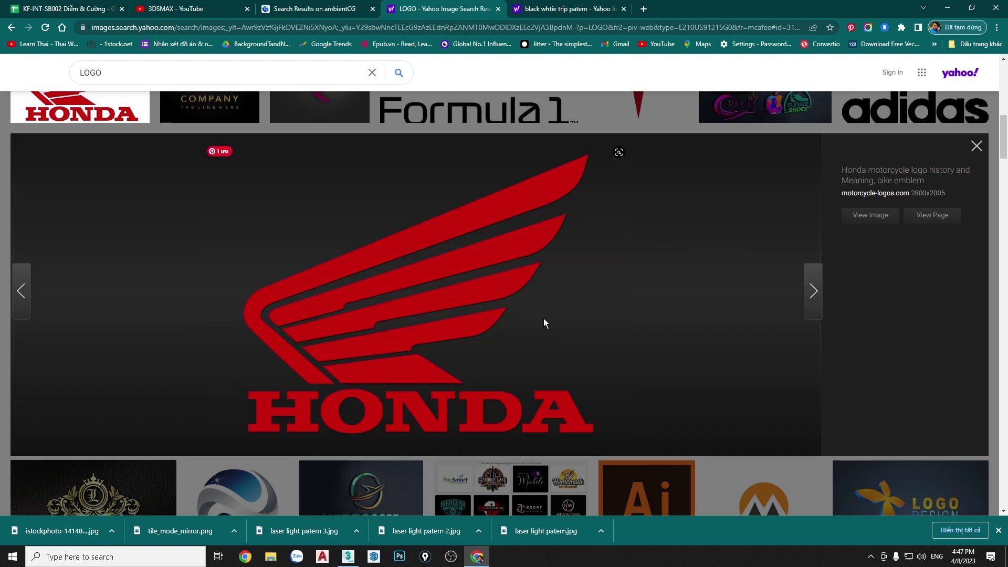
Step: Save the Honda logo image into Downloads as Honda-motorcycle-logo.webp
right_click(535, 283)
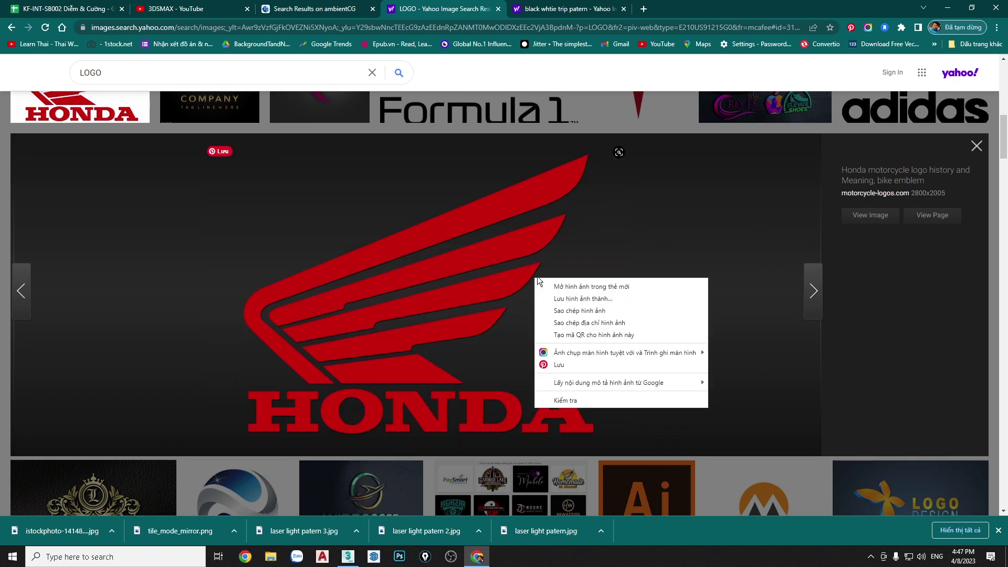
left_click(589, 298)
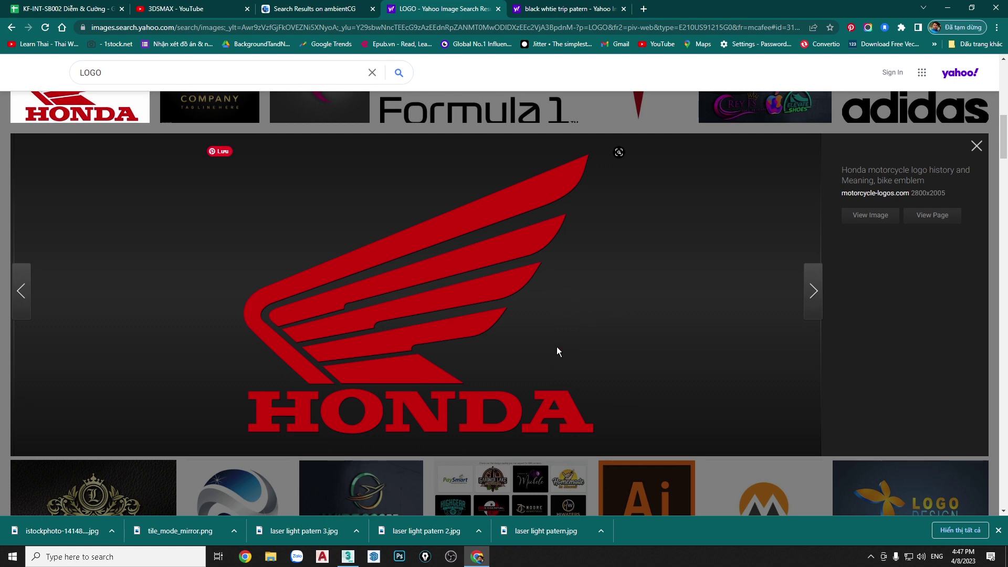
scroll(556, 347, "down", 2)
scroll(537, 312, "up", 1)
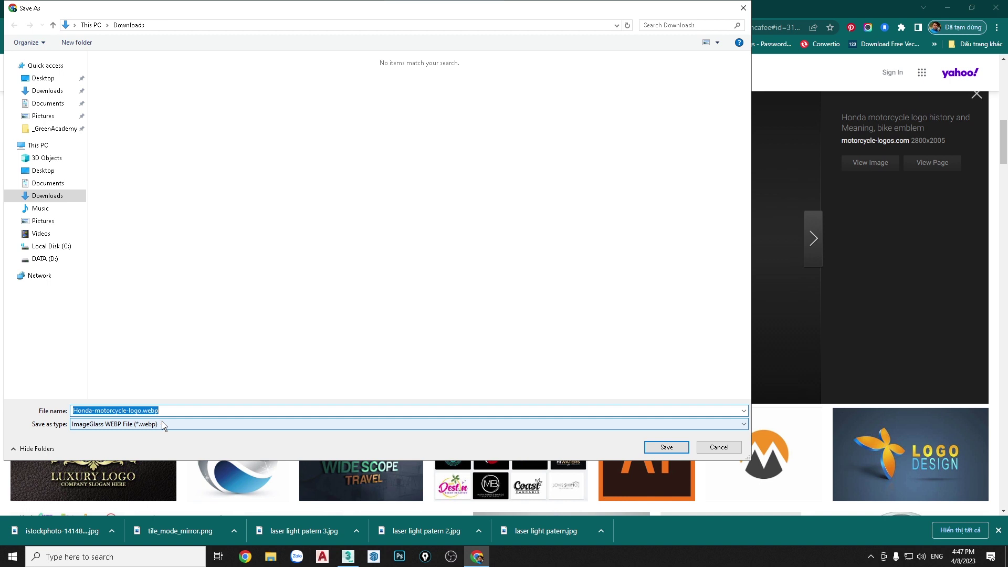
left_click(665, 447)
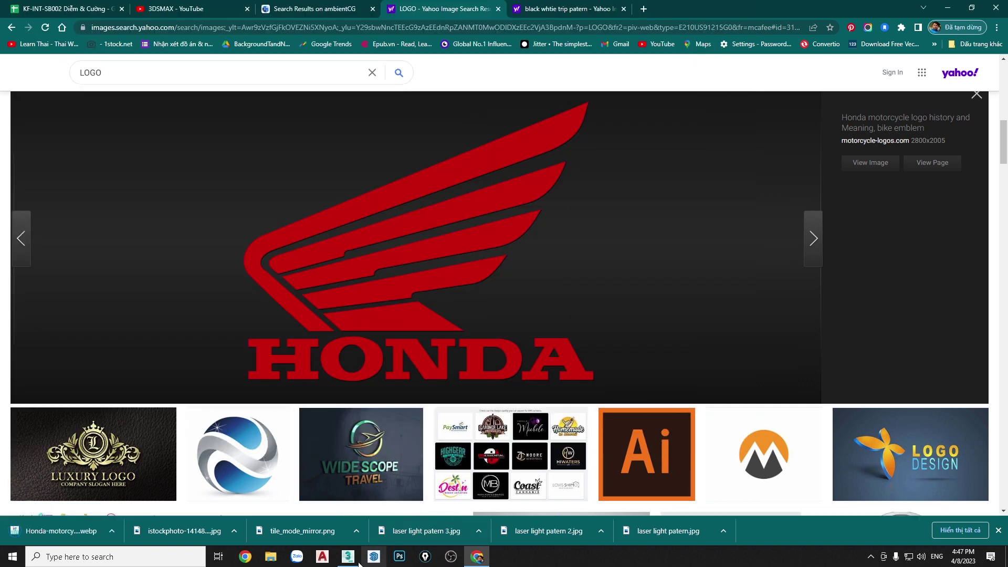
Step: Launch Photoshop and try opening Honda-motorcycle-logo.webp, dismissing the unsupported-file error
left_click(399, 556)
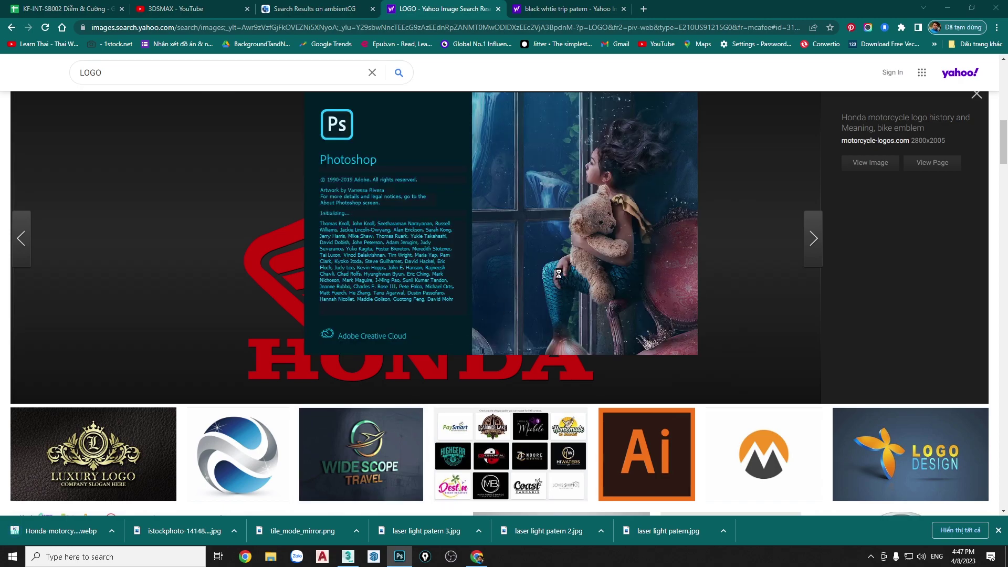
left_click(16, 7)
left_click(27, 24)
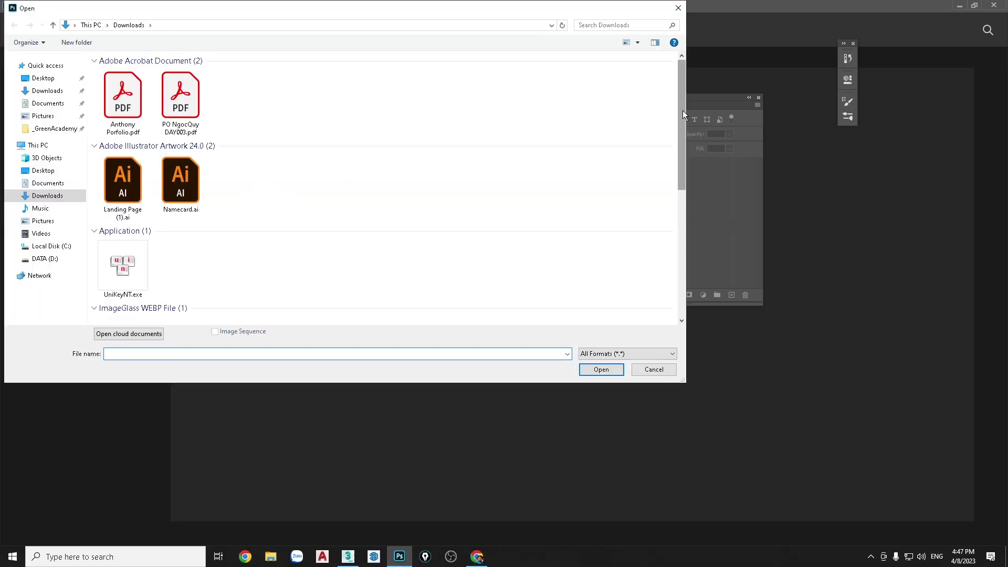
left_click_drag(682, 111, 681, 177)
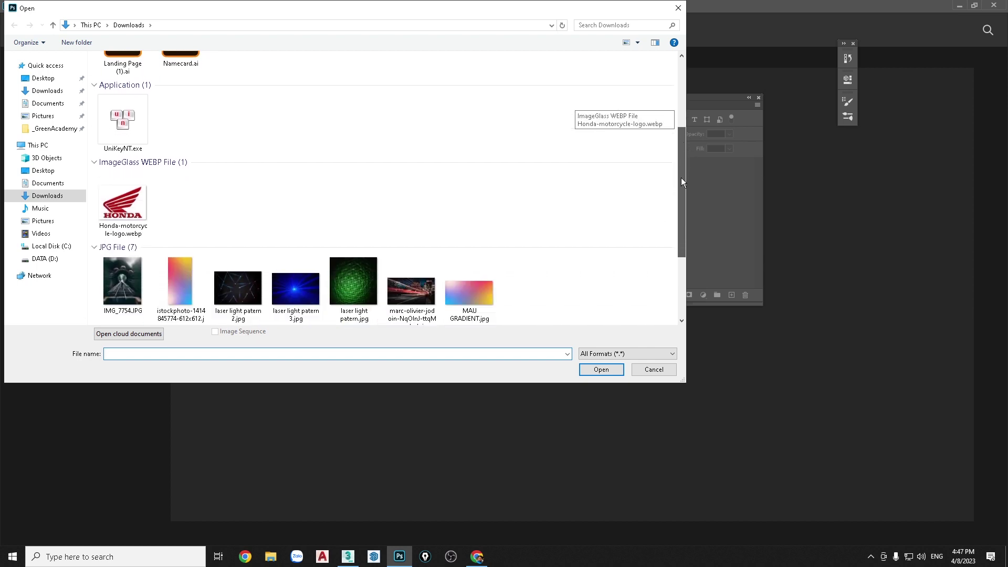
left_click(132, 214)
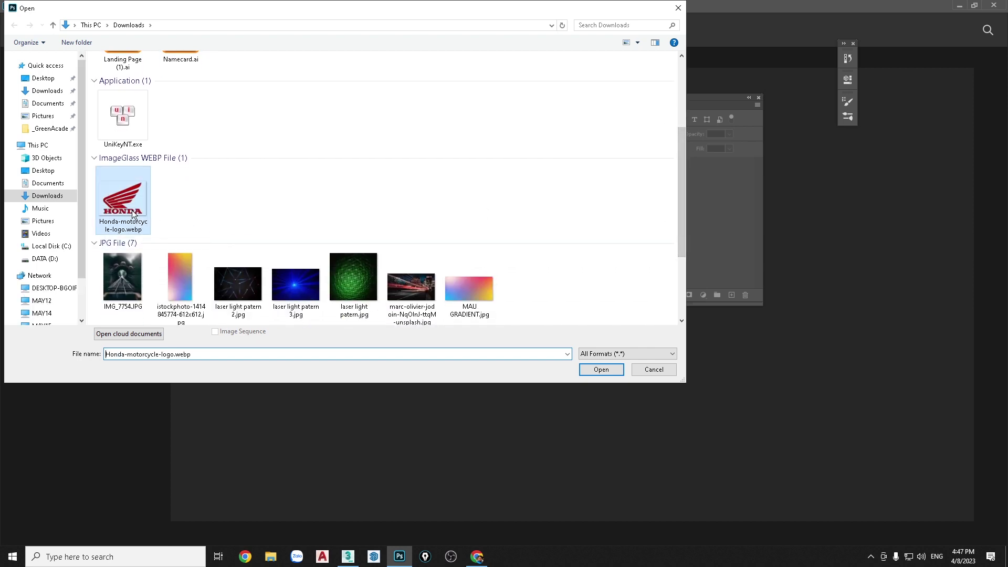
left_click(614, 370)
left_click(492, 208)
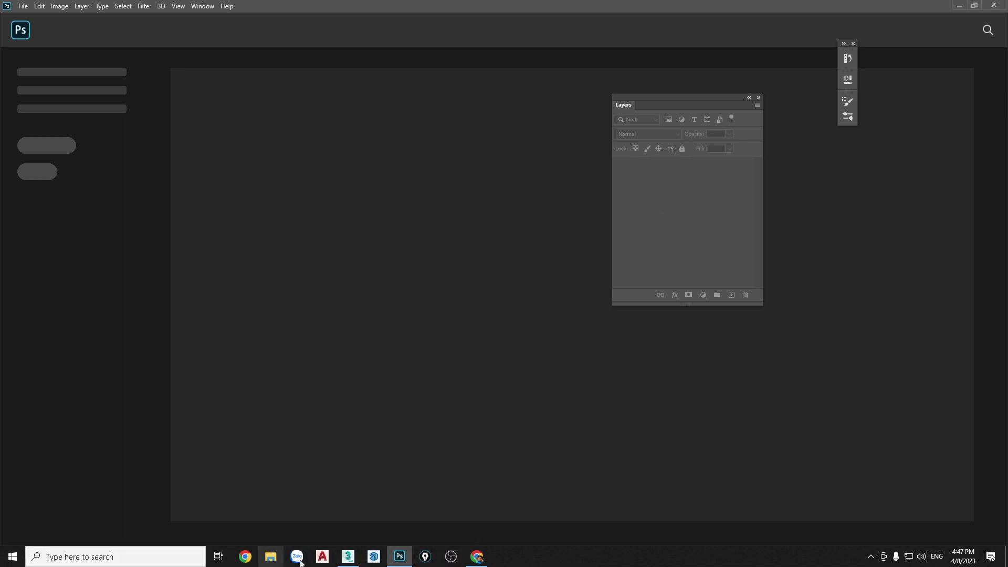
Step: Launch Paint and open Honda-motorcycle-logo.webp from Downloads
left_click(67, 556)
type("P")
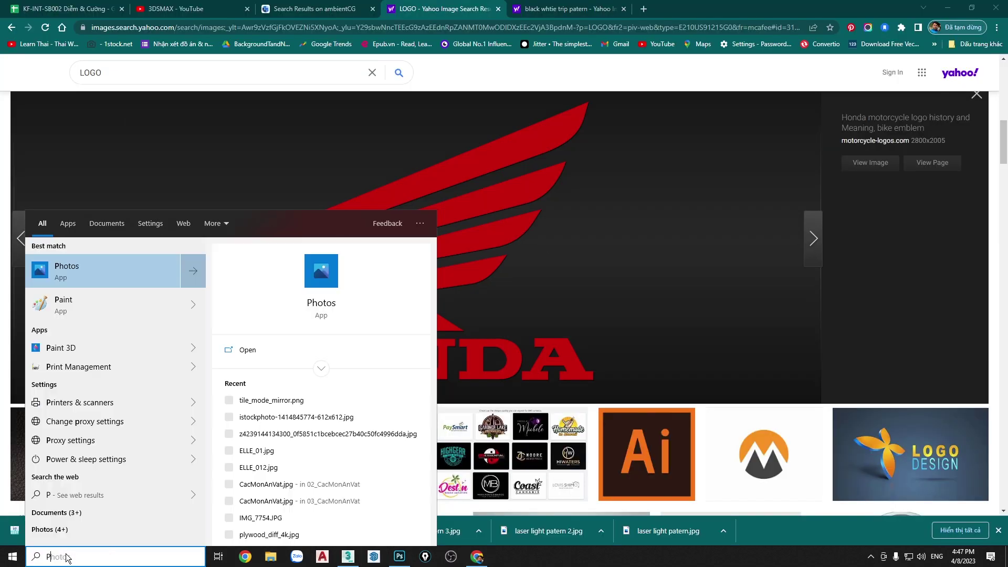
type("AINT")
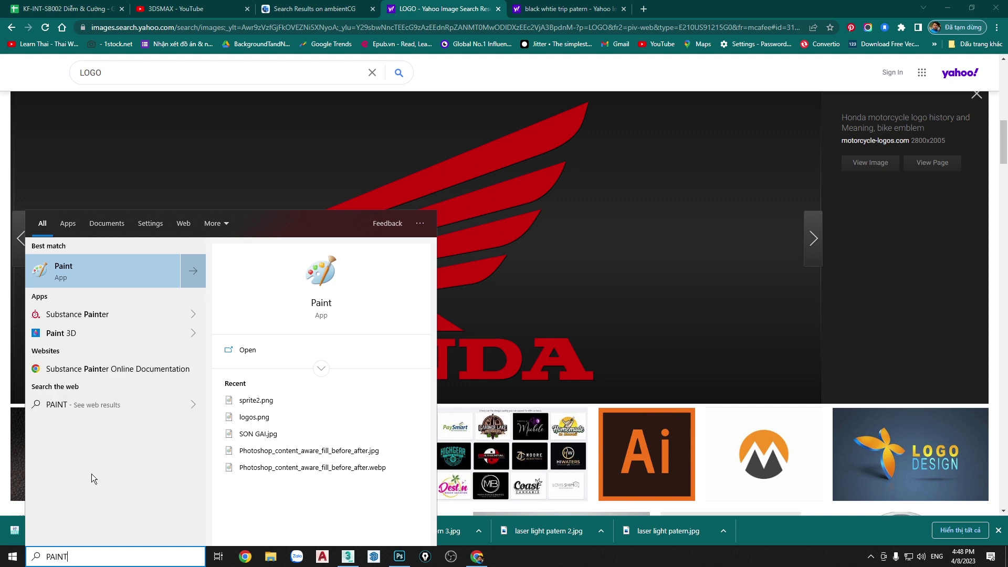
left_click(79, 284)
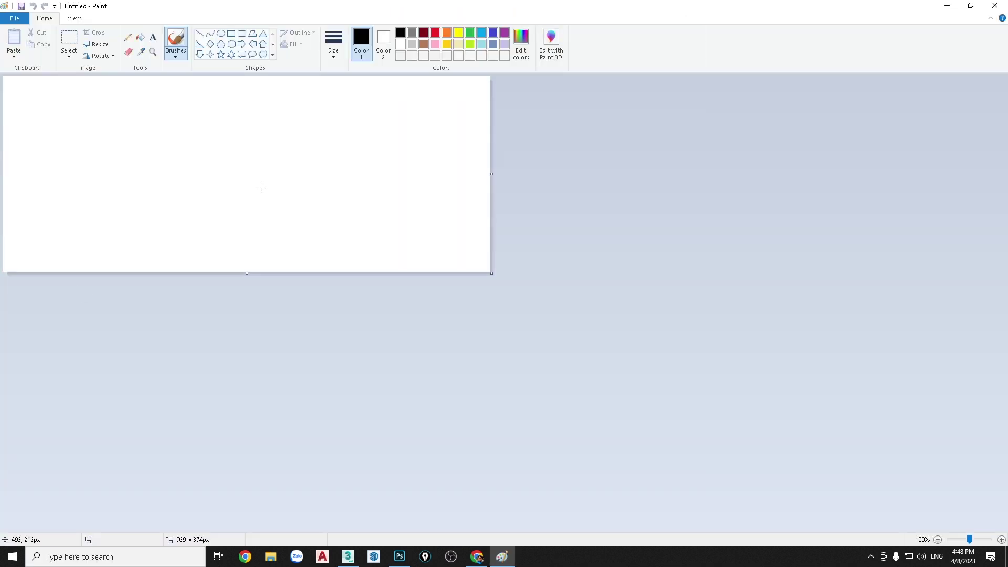
left_click(15, 18)
left_click(29, 55)
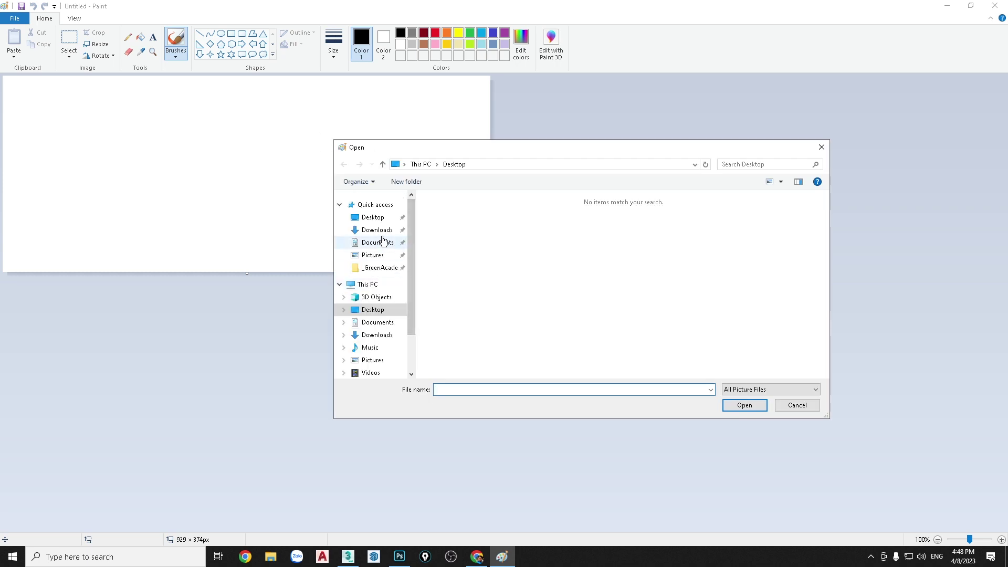
left_click(377, 229)
left_click(452, 244)
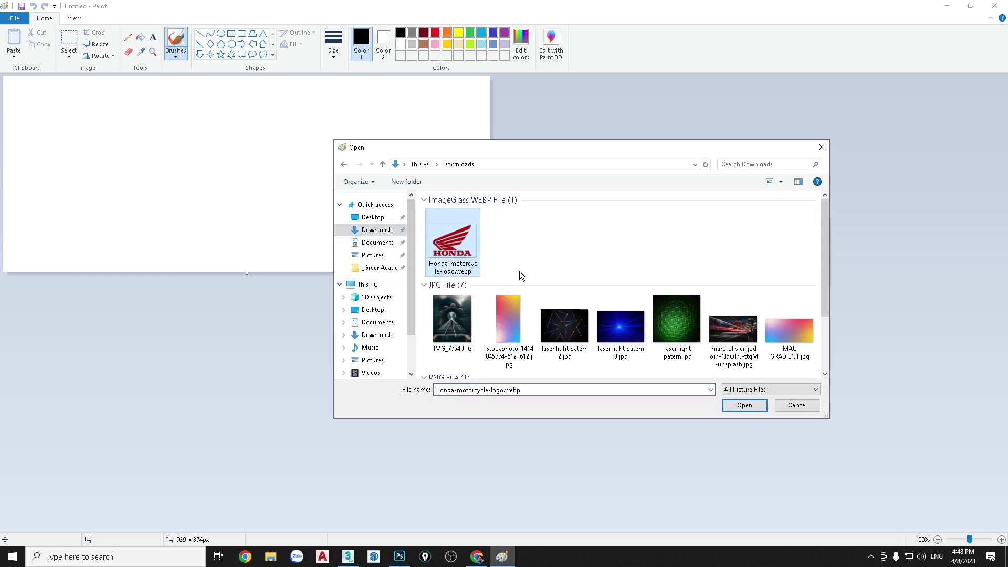
left_click(744, 404)
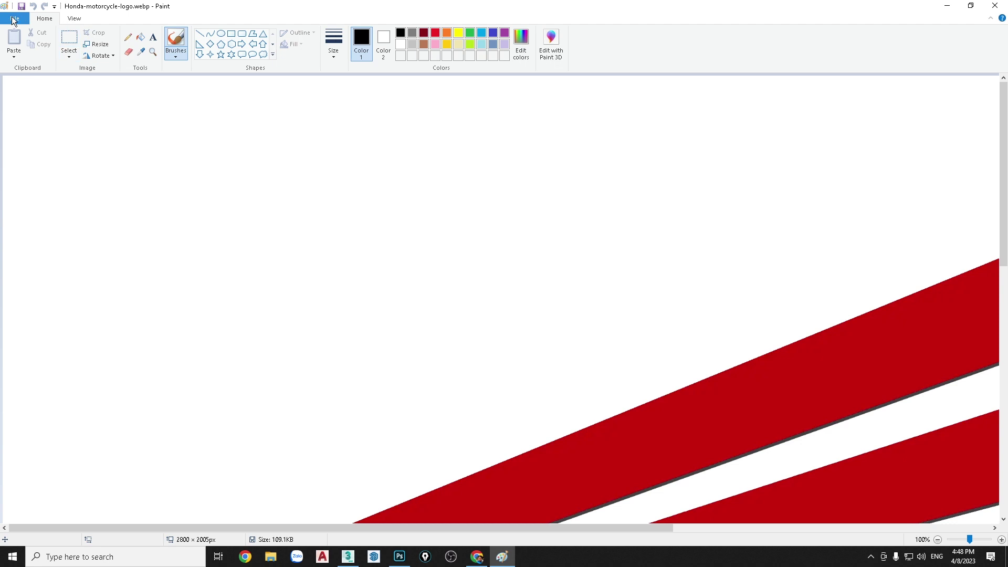
Step: Save the logo as JPEG Honda-motorcycle-logo.jpg, accepting the transparency-loss warning
left_click(15, 18)
left_click(39, 104)
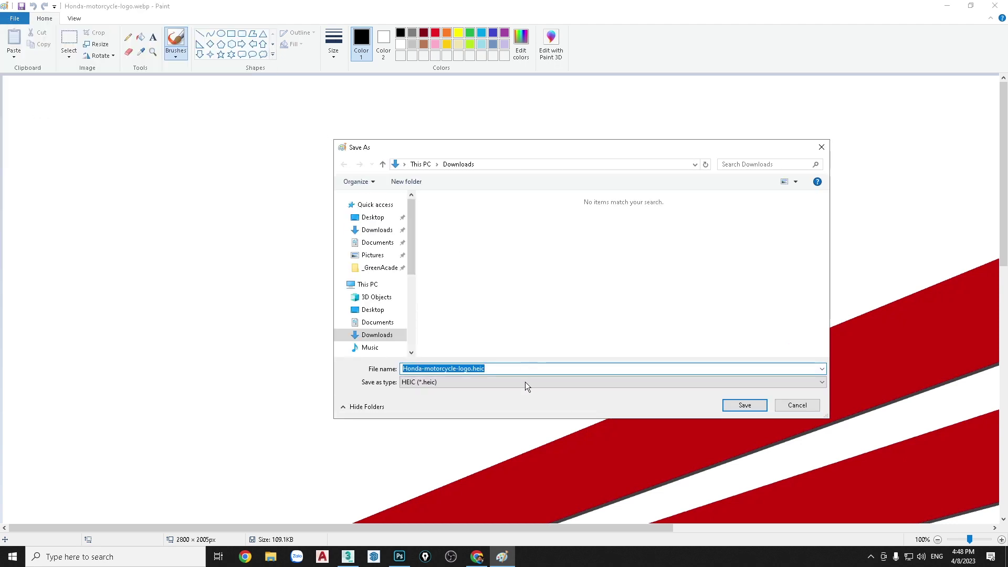
left_click(506, 382)
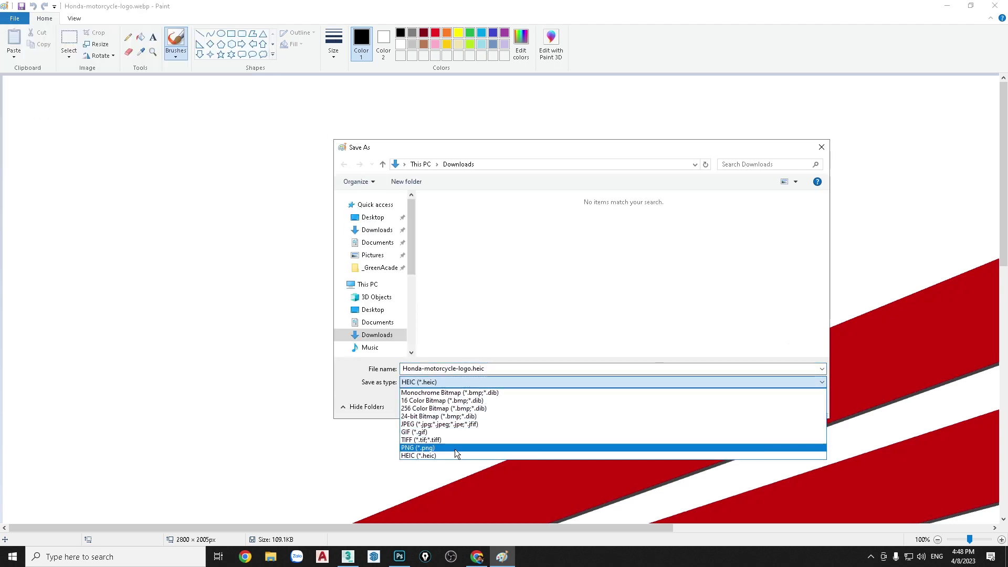
left_click(467, 424)
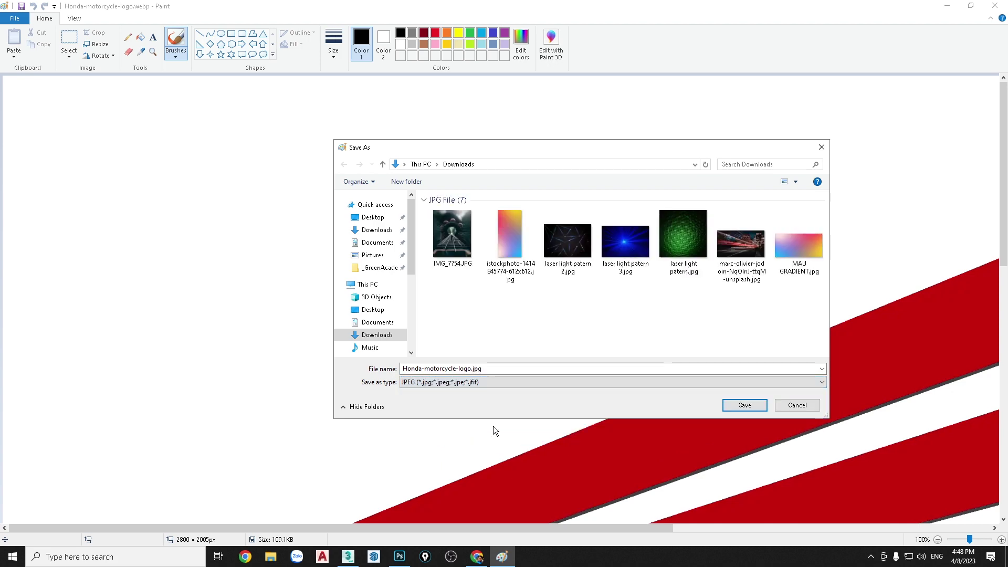
left_click(743, 406)
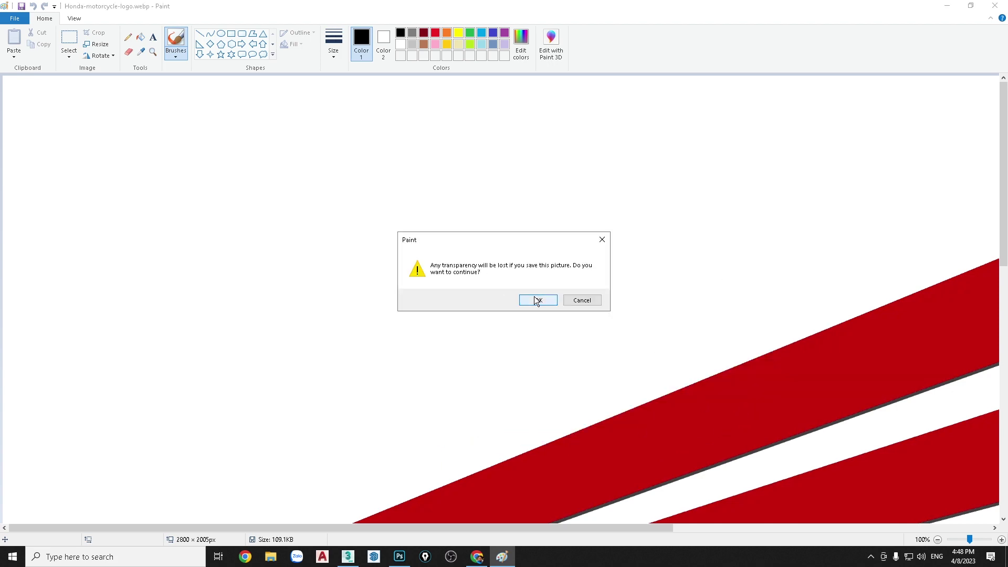
left_click(535, 300)
Step: Close Paint and the LOGO search tab, and minimize the browser to reveal 3ds Max
left_click(996, 6)
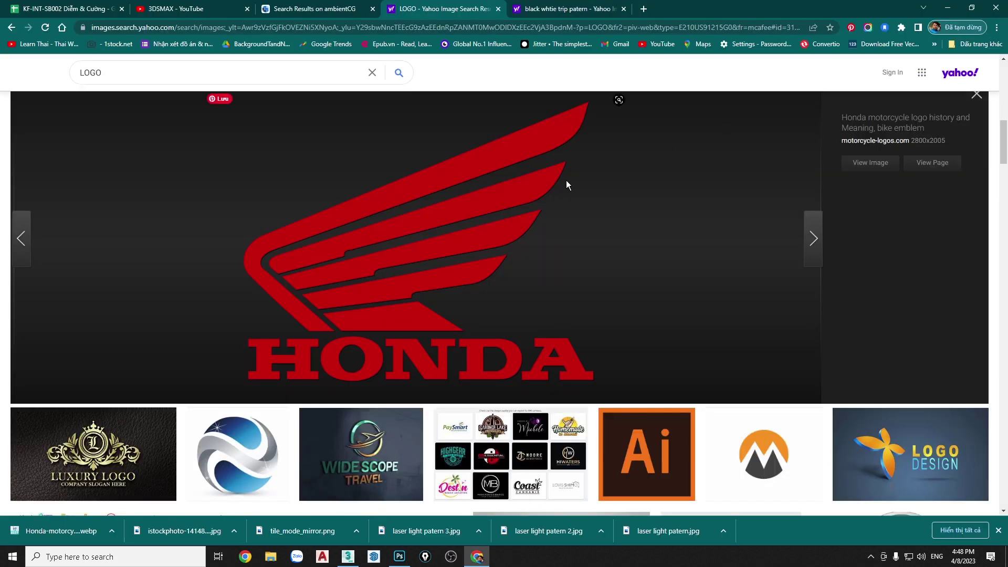
left_click(497, 9)
left_click(947, 8)
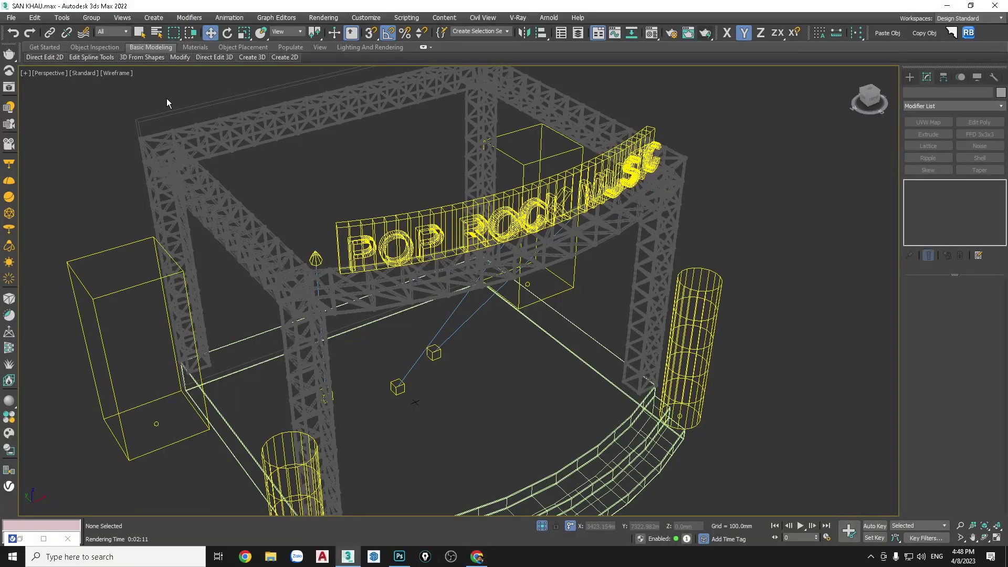
Step: Open Honda-motorcycle-logo.jpg from Downloads as a new Photoshop document
left_click(400, 557)
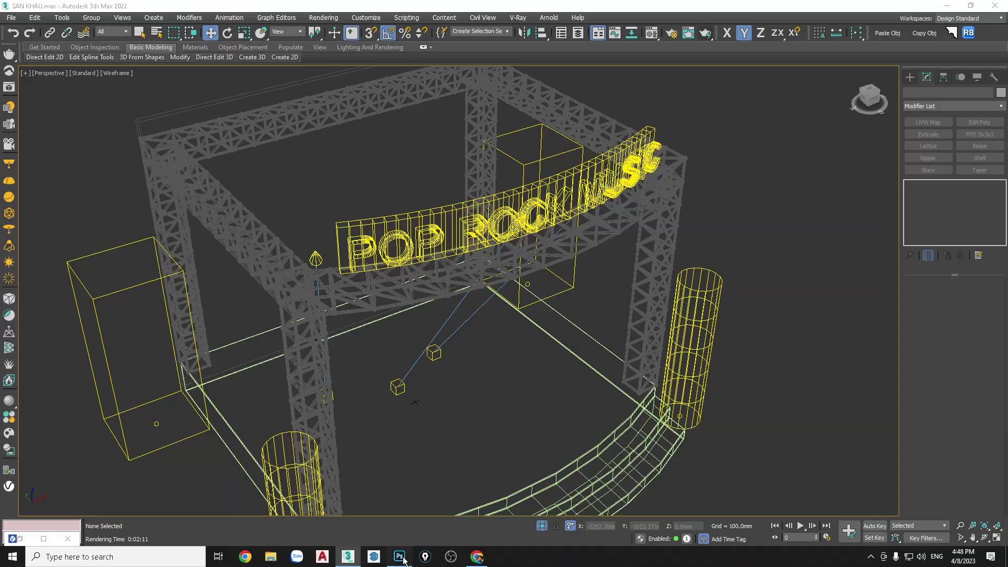
left_click(24, 6)
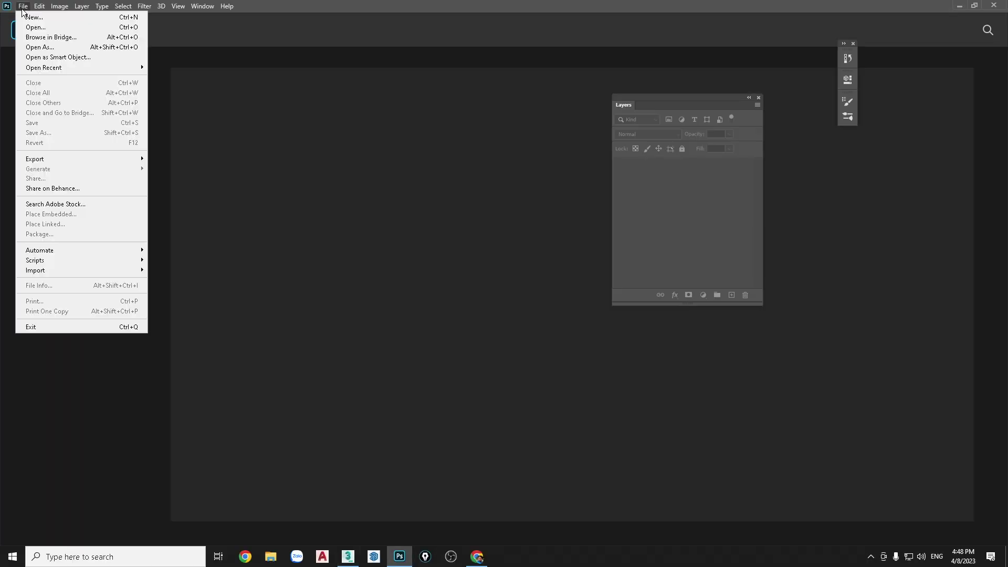
left_click(32, 30)
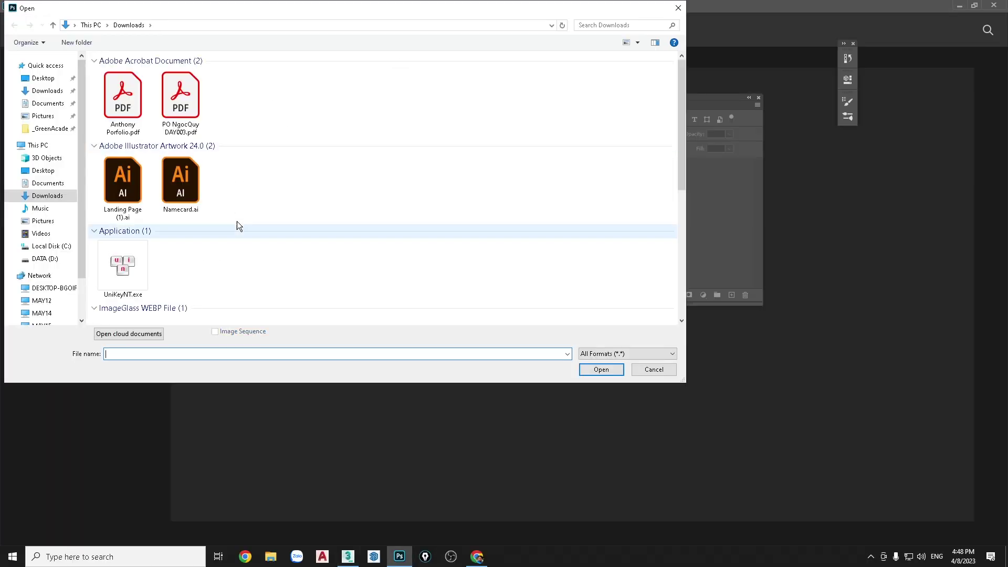
scroll(237, 221, "down", 5)
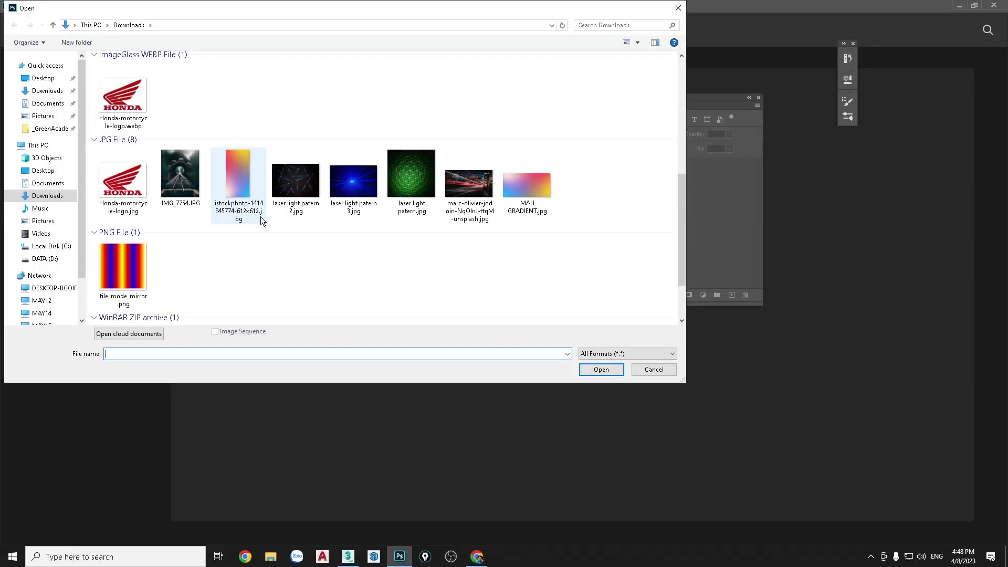
left_click(124, 100)
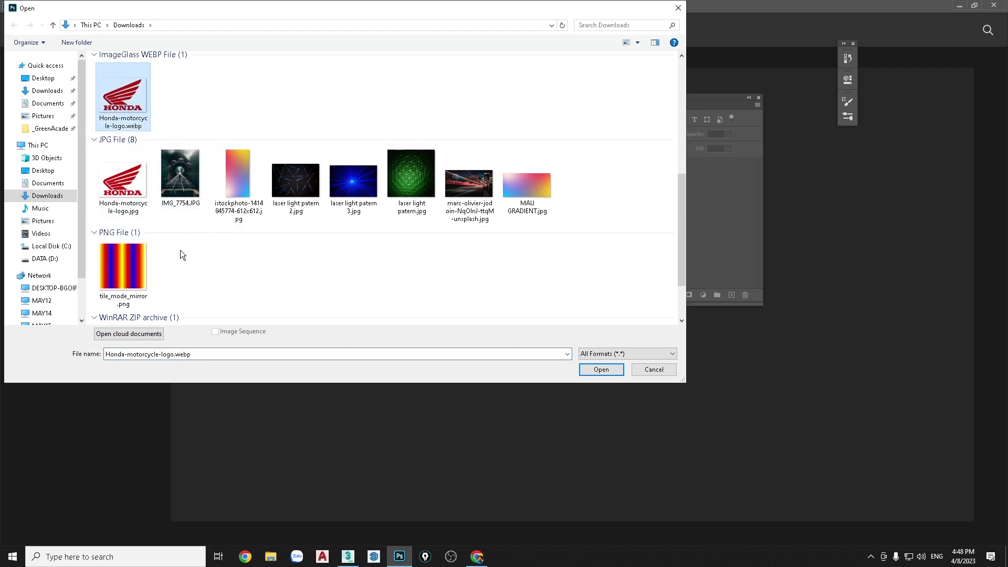
scroll(164, 126, "down", 2)
left_click(122, 110)
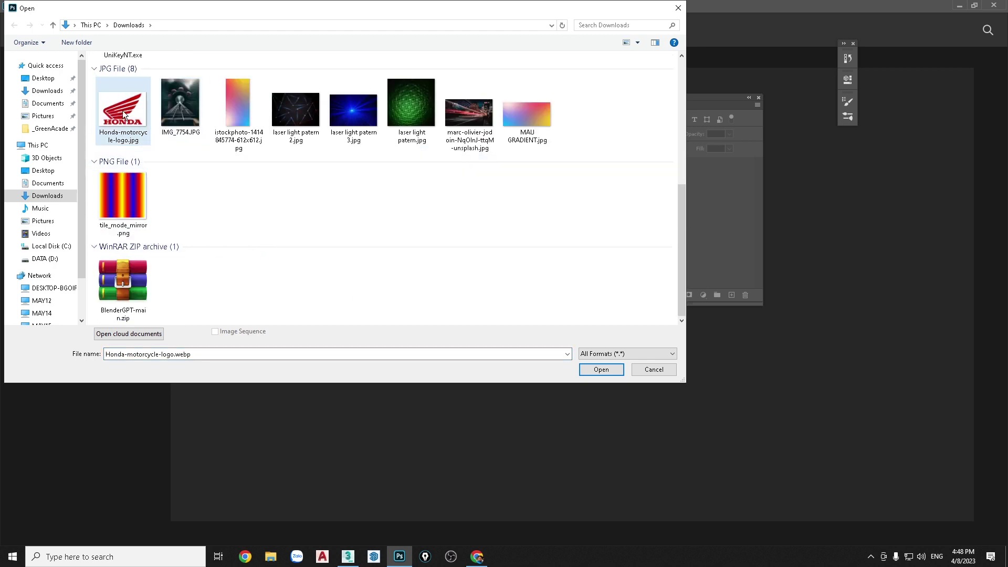
left_click(599, 369)
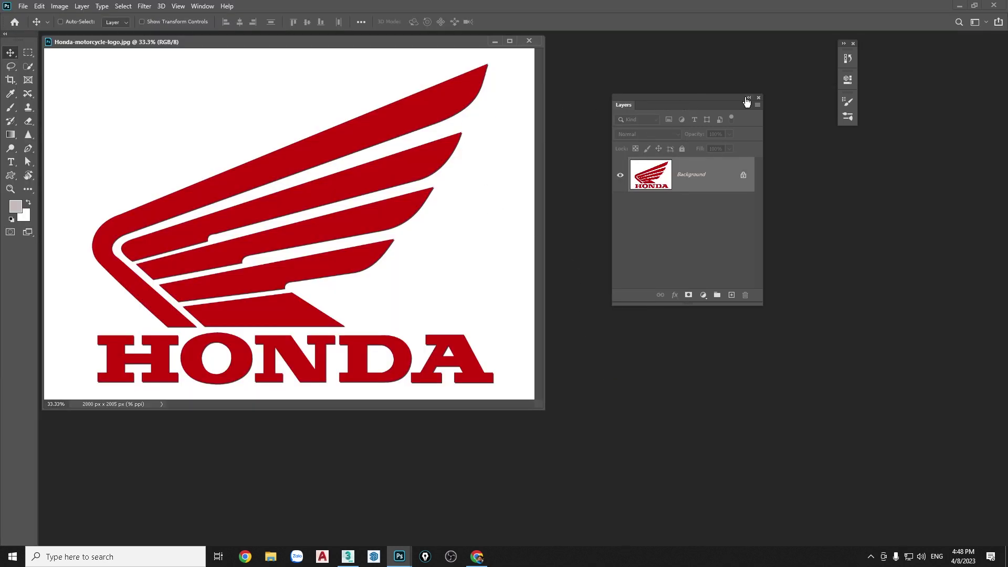
Step: Select the red wing feathers with the Magic Wand in Add to Selection mode
left_click_drag(410, 43, 448, 52)
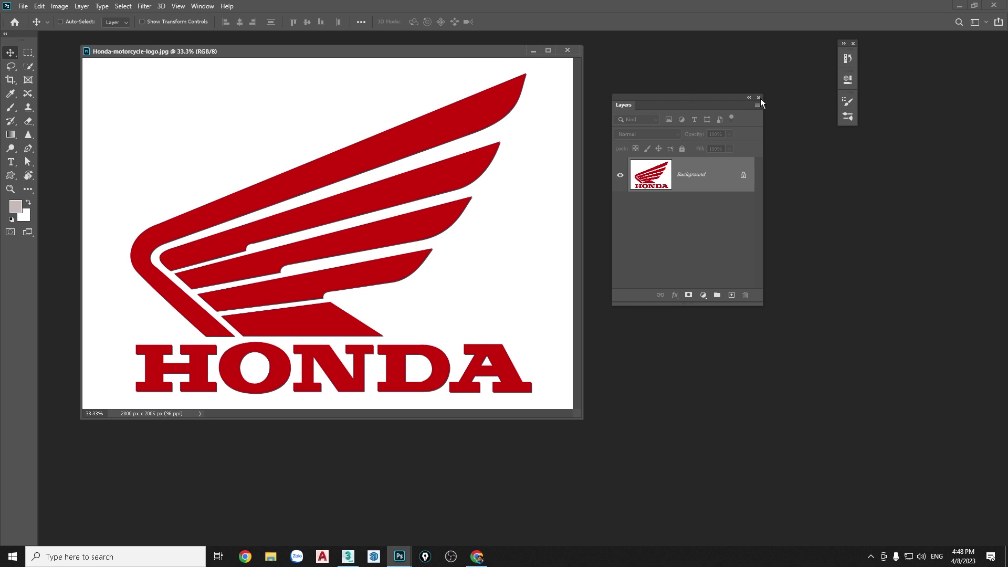
left_click(29, 70)
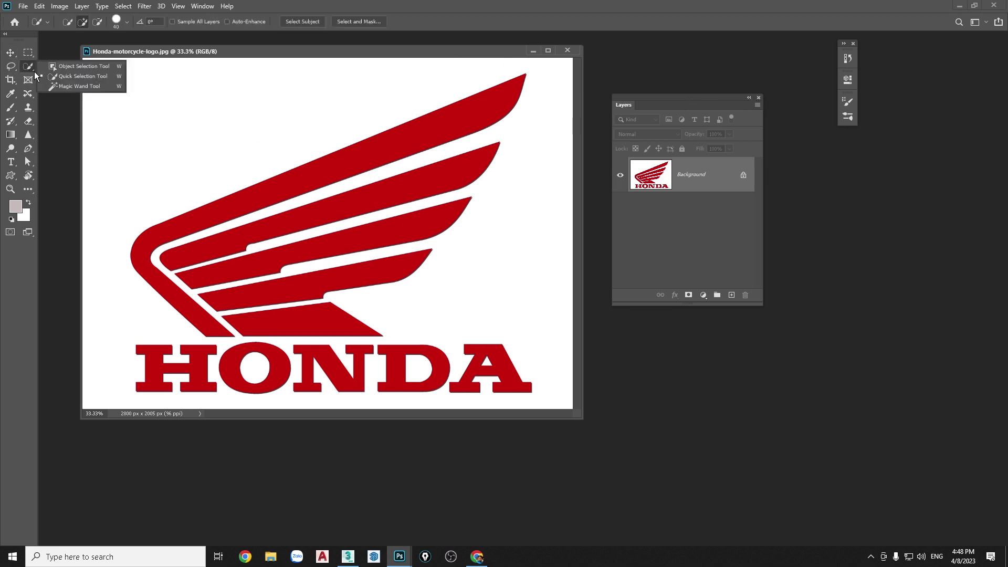
left_click(78, 86)
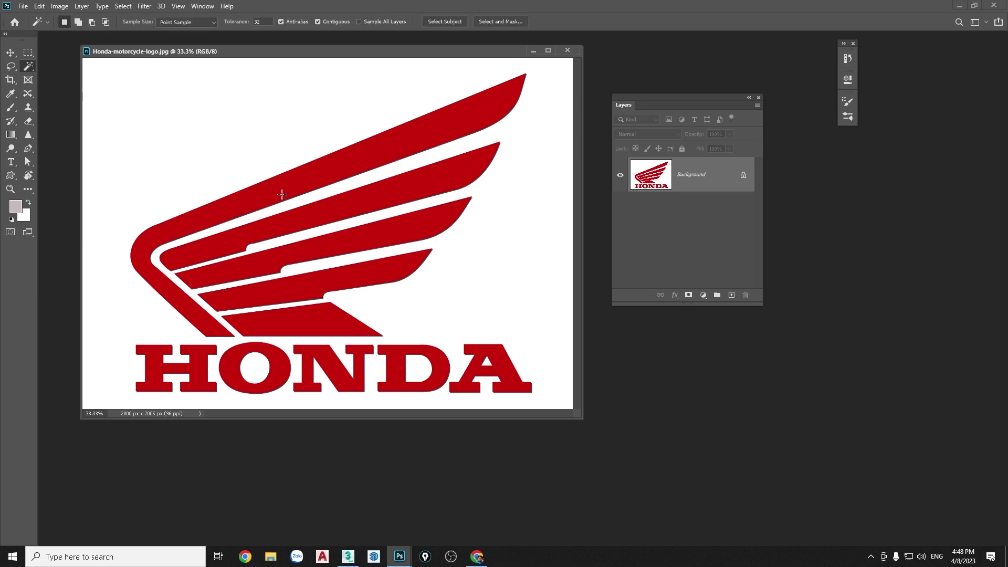
left_click(281, 194)
left_click(77, 24)
left_click(350, 216)
left_click(364, 239)
left_click(305, 289)
left_click(363, 331)
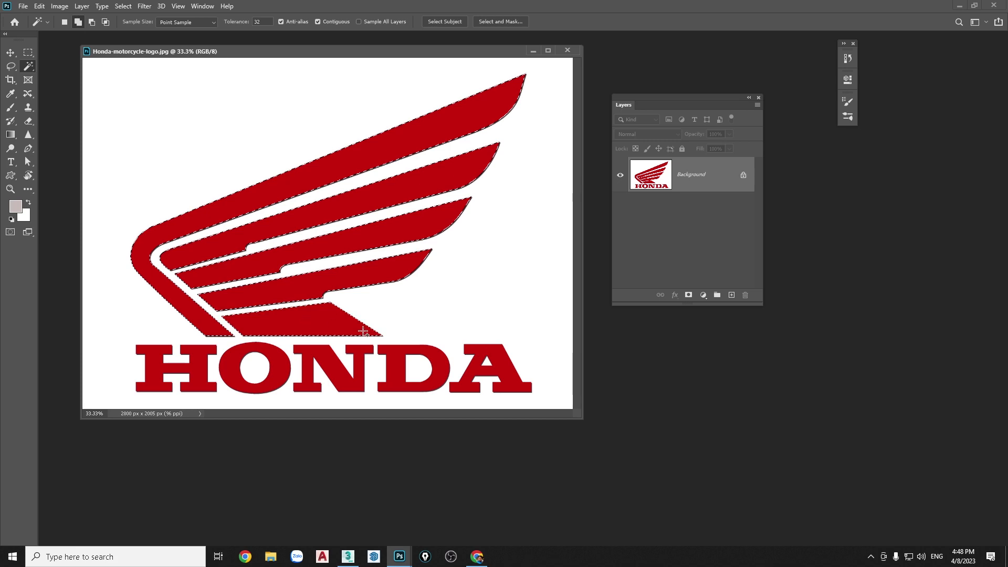
Step: Add the HONDA letters A, D, N, O and H to the selection
left_click(513, 368)
left_click(398, 368)
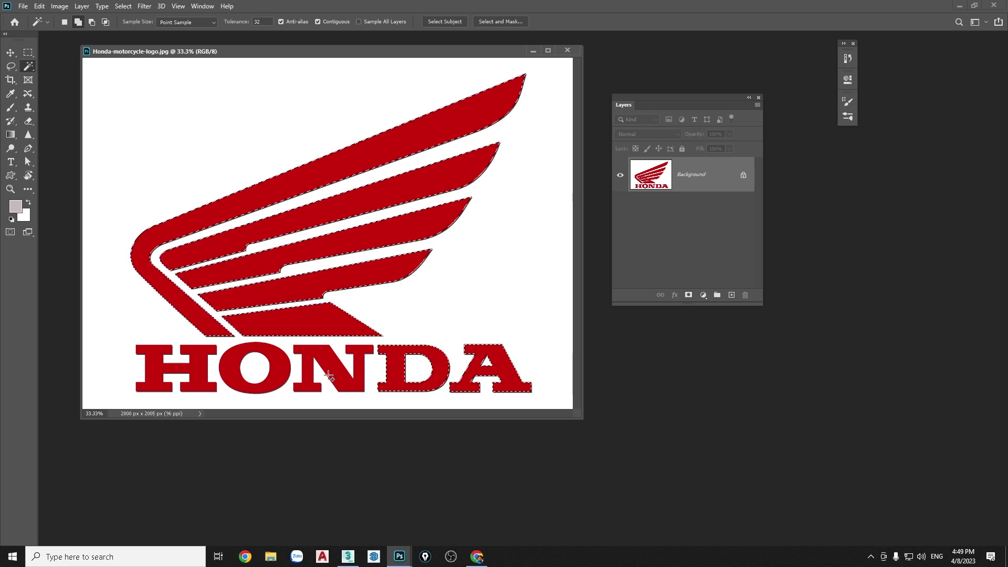
left_click(330, 376)
left_click(283, 368)
left_click(199, 372)
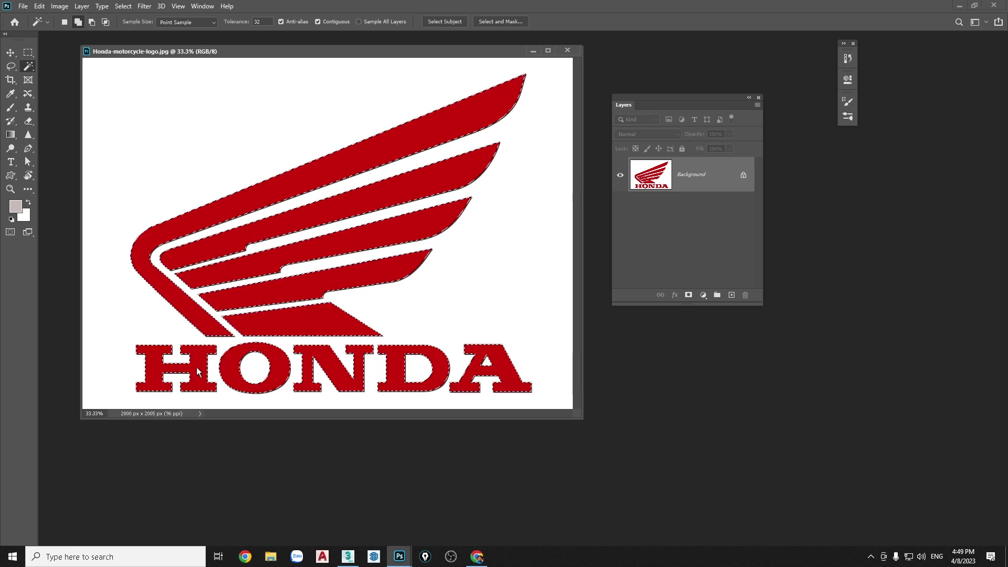
Step: Convert the wing and HONDA selection into a work path at 2.0 pixel tolerance
right_click(327, 314)
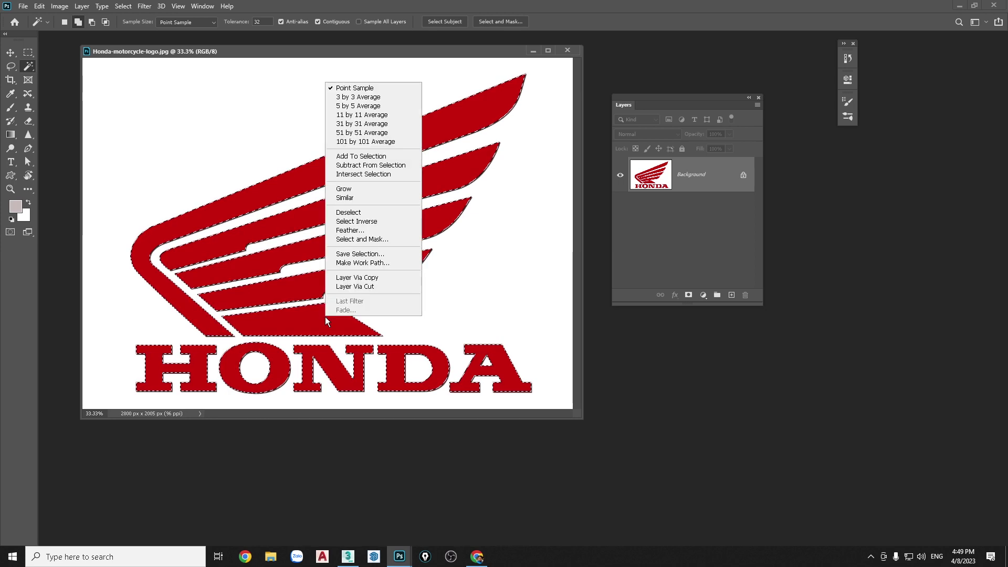
left_click(375, 263)
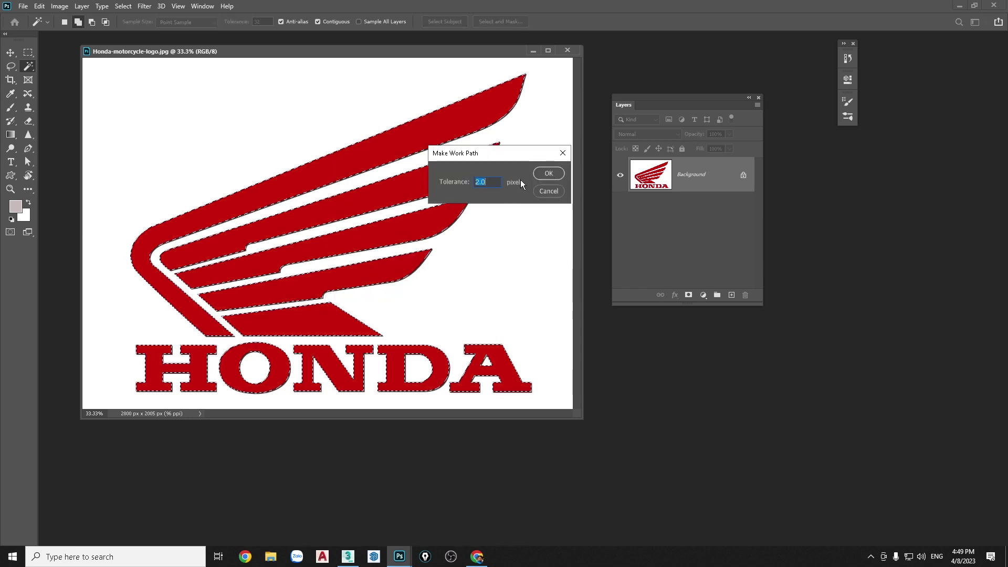
left_click(549, 174)
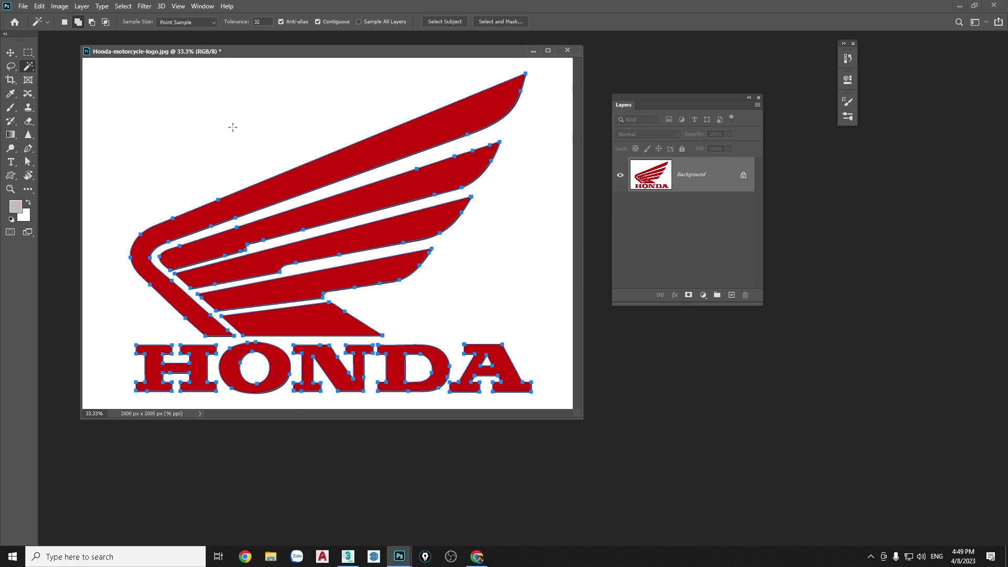
left_click(22, 11)
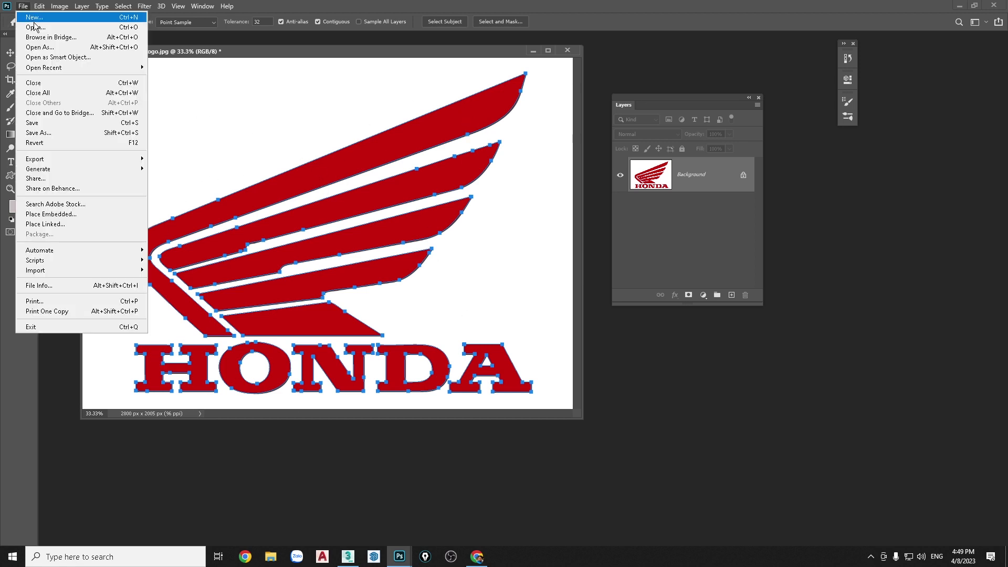
mouse_move(35, 159)
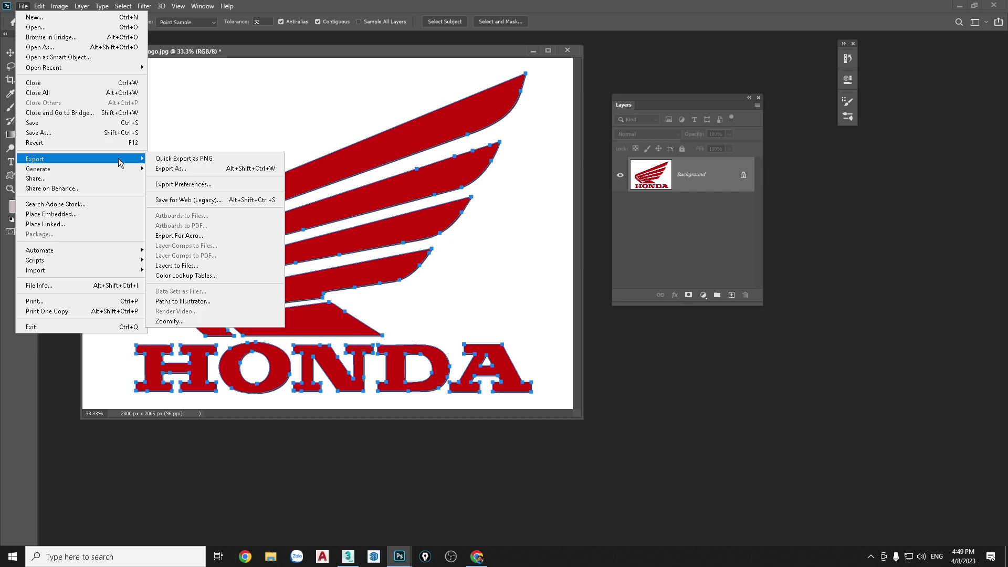
Step: Export the work path via Paths to Illustrator as Honda-motorcycle-logo.ai in Downloads, then close the image
left_click(208, 307)
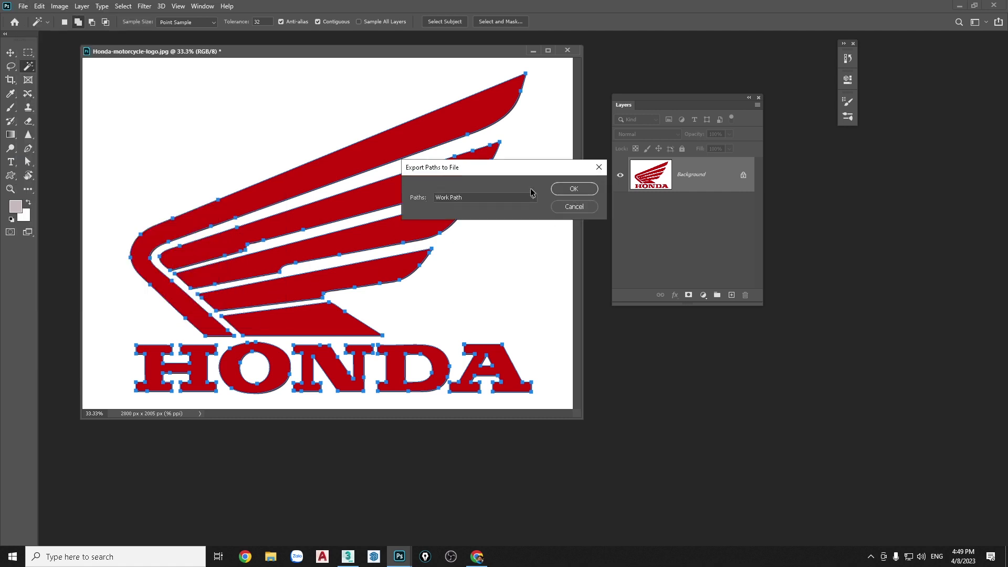
left_click(567, 190)
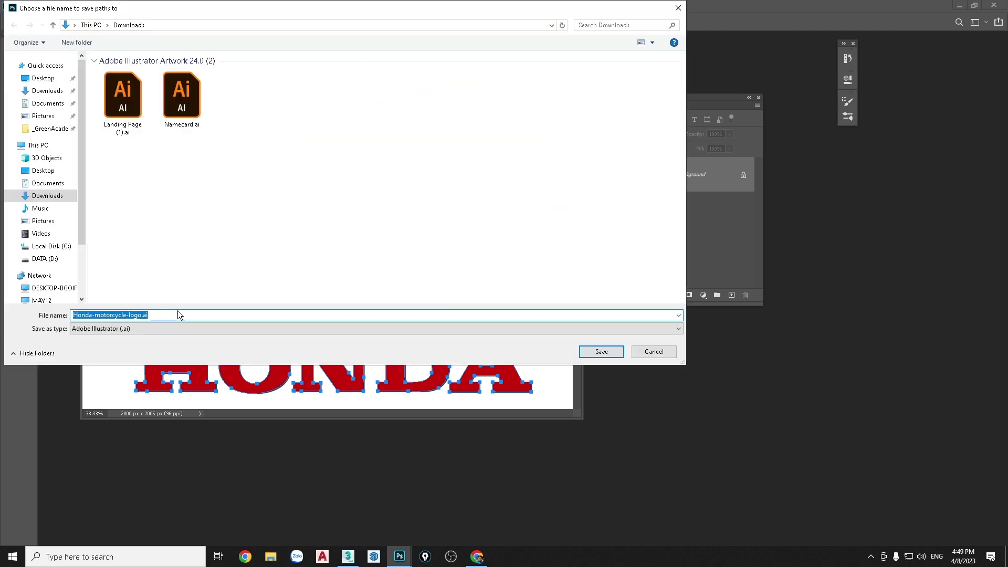
left_click(603, 351)
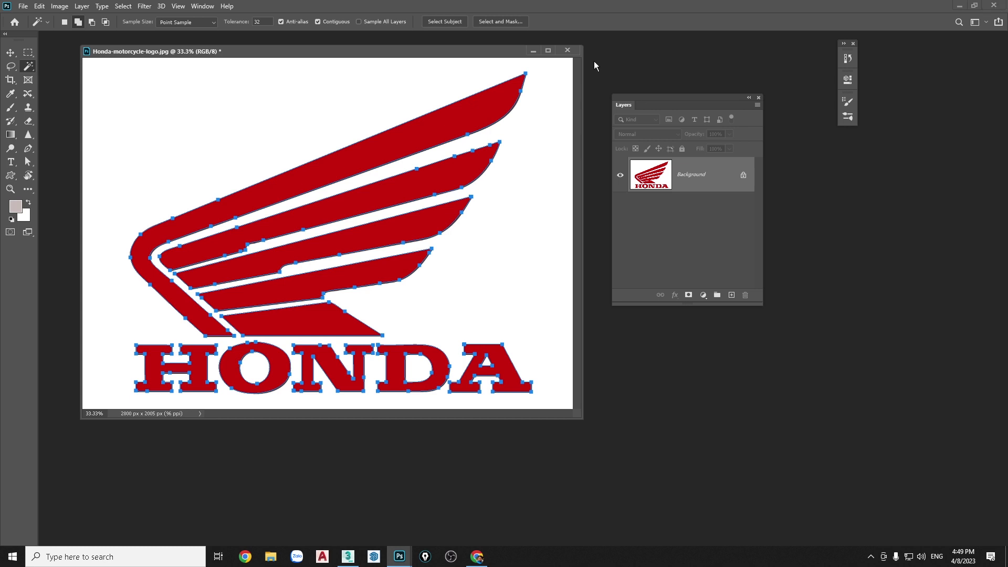
left_click(567, 50)
Step: Close the Photoshop image without saving, then browse the 3ds Max Import dialog to Downloads
left_click(504, 208)
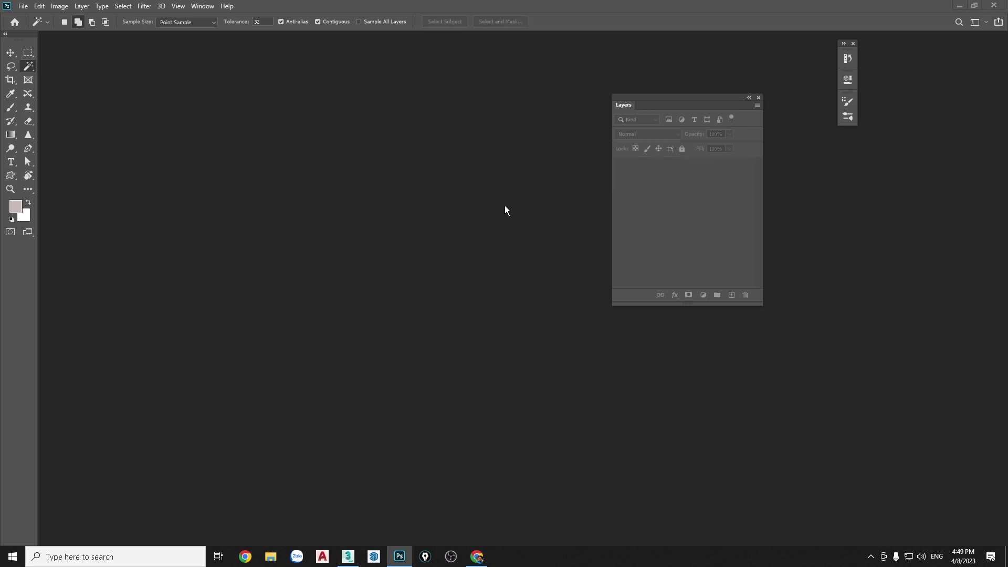
left_click(994, 5)
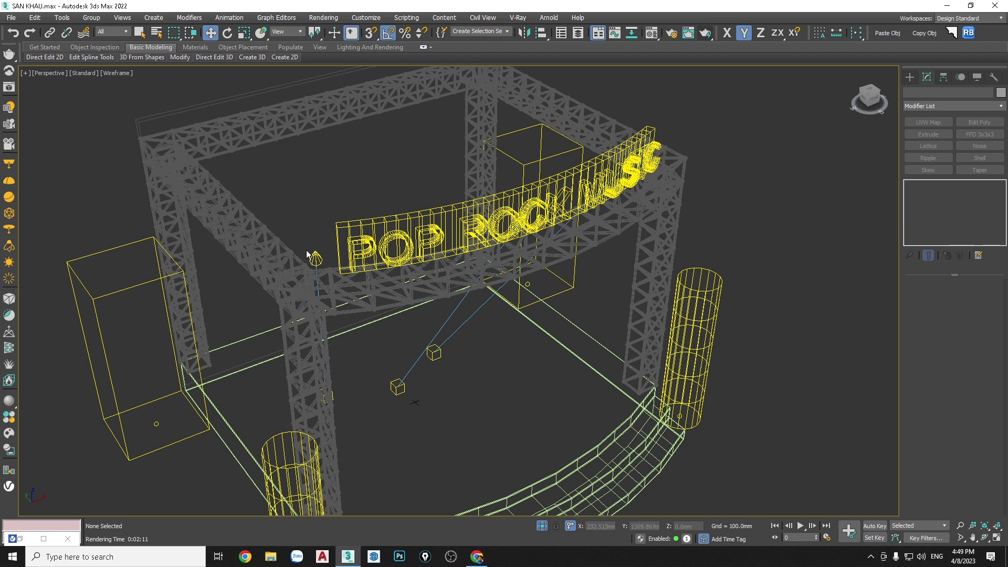
left_click(11, 17)
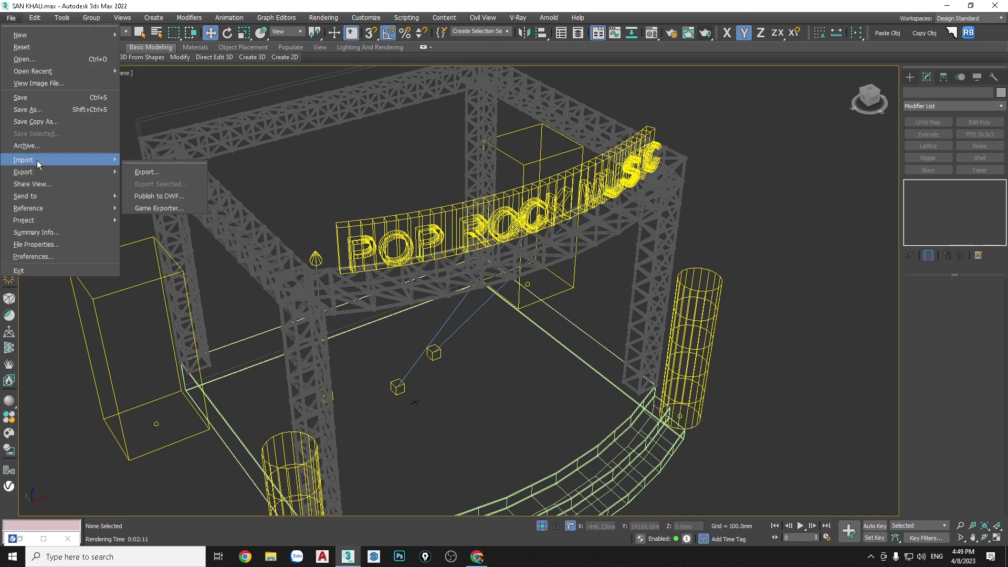
left_click(146, 160)
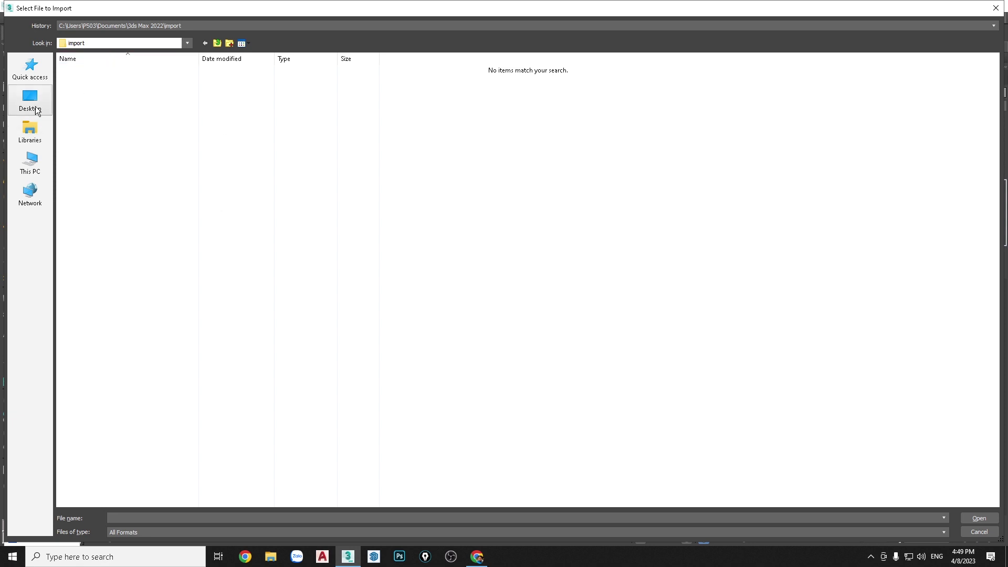
left_click(38, 159)
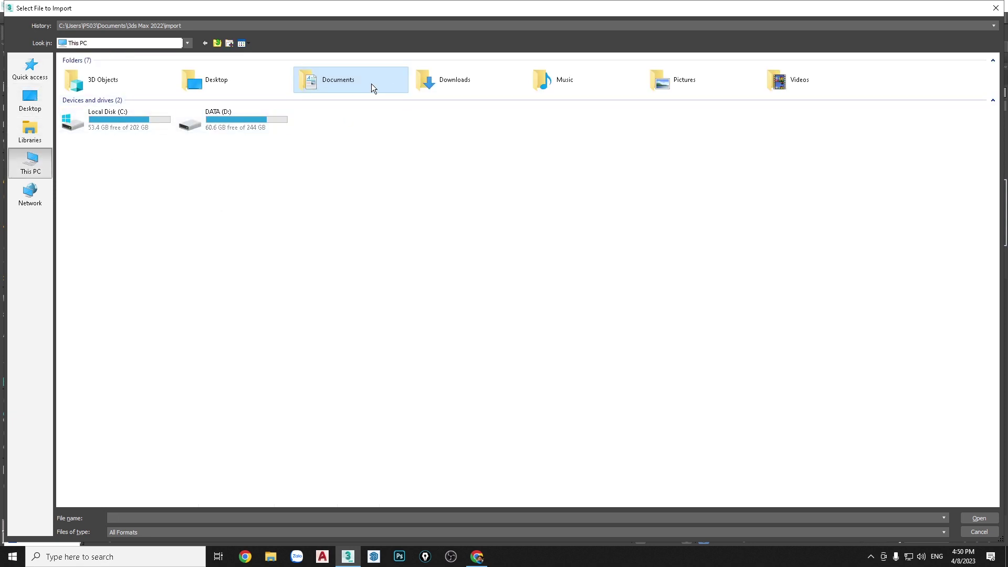
double_click(440, 74)
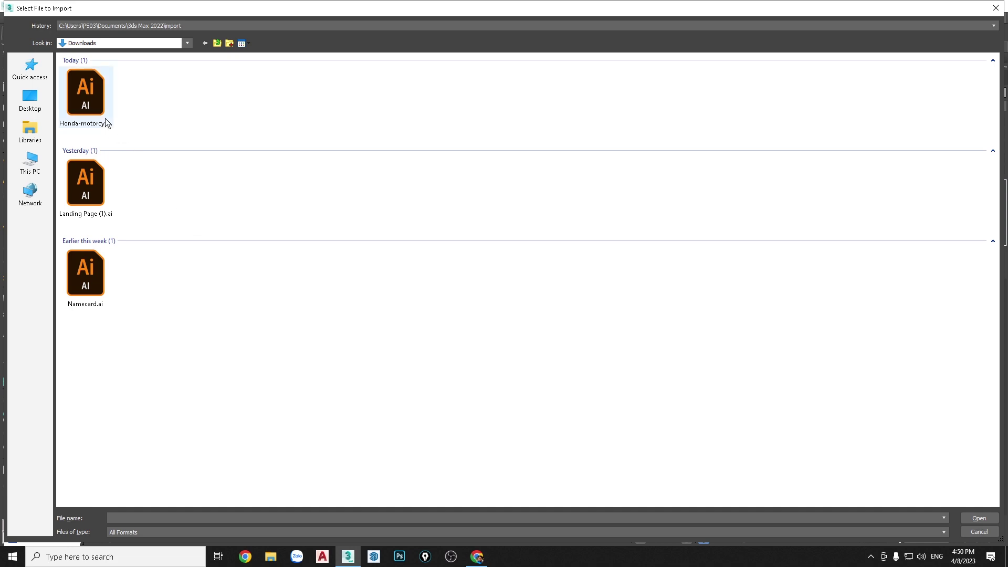
Step: Import Honda-motorcycle-logo.ai, merged into the scene as a single object
left_click(96, 107)
left_click(975, 518)
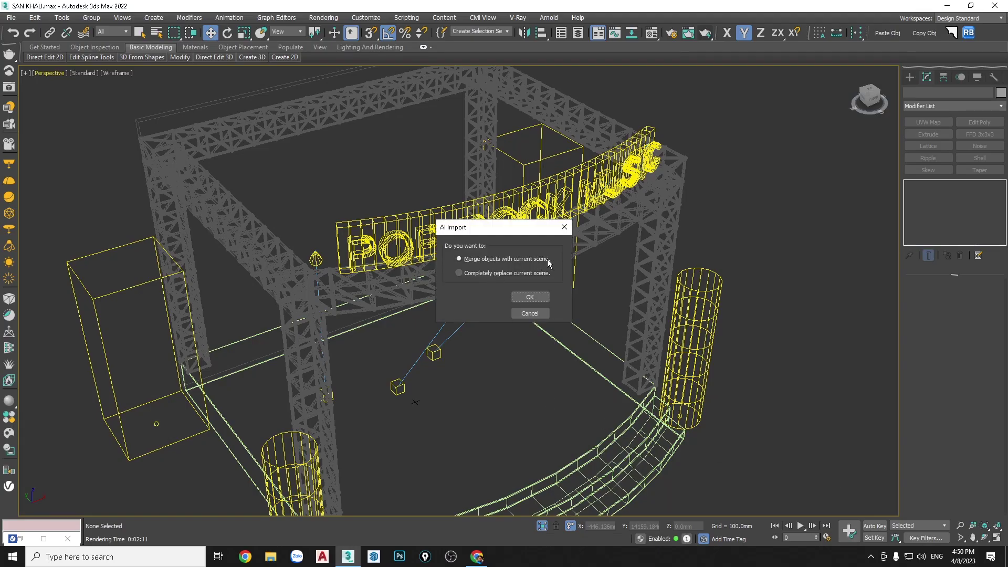
left_click(529, 297)
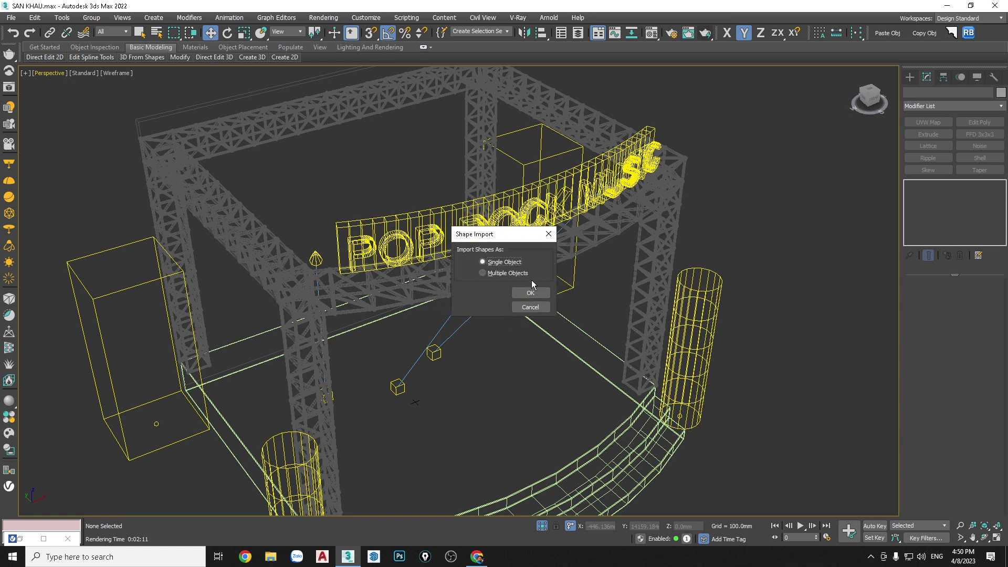
left_click(531, 292)
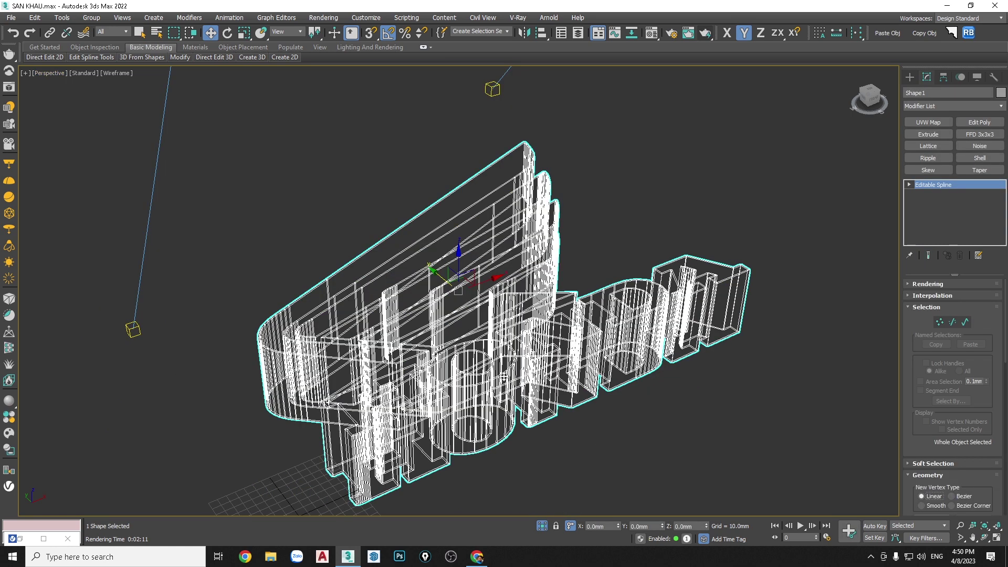
Step: Orbit around the imported logo and turn off the spline's renderable thickness display
scroll(503, 377, "down", 3)
scroll(503, 377, "down", 3)
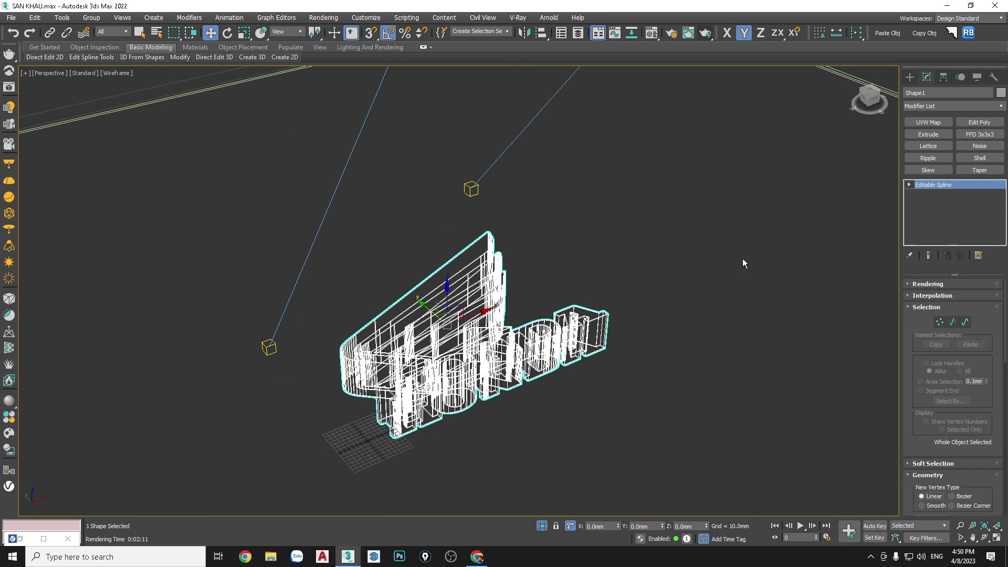
mouse_move(543, 375)
middle_mouse_down("alt")
mouse_move(421, 377)
mouse_move(440, 401)
mouse_move(530, 417)
middle_mouse_up("alt")
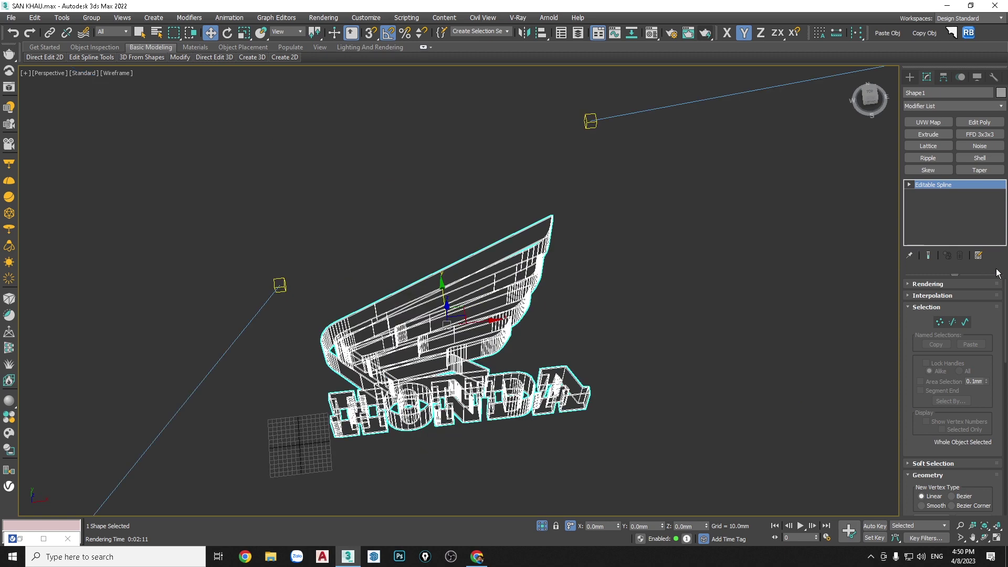
left_click(913, 284)
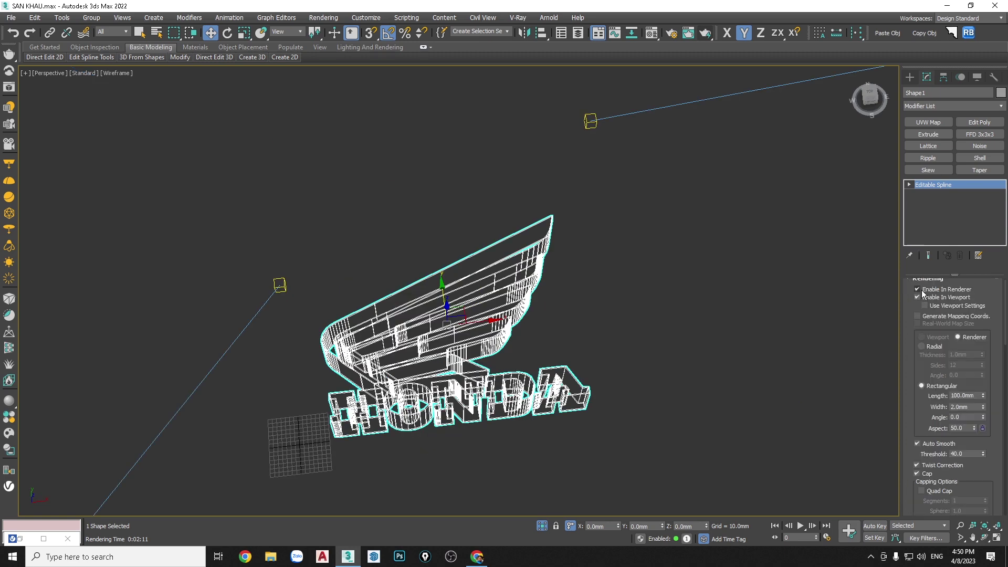
left_click(917, 297)
middle_click_drag(588, 376, 608, 368, "alt")
Step: Add an Extrude modifier to the Honda shape with a 50 mm amount
left_click(926, 137)
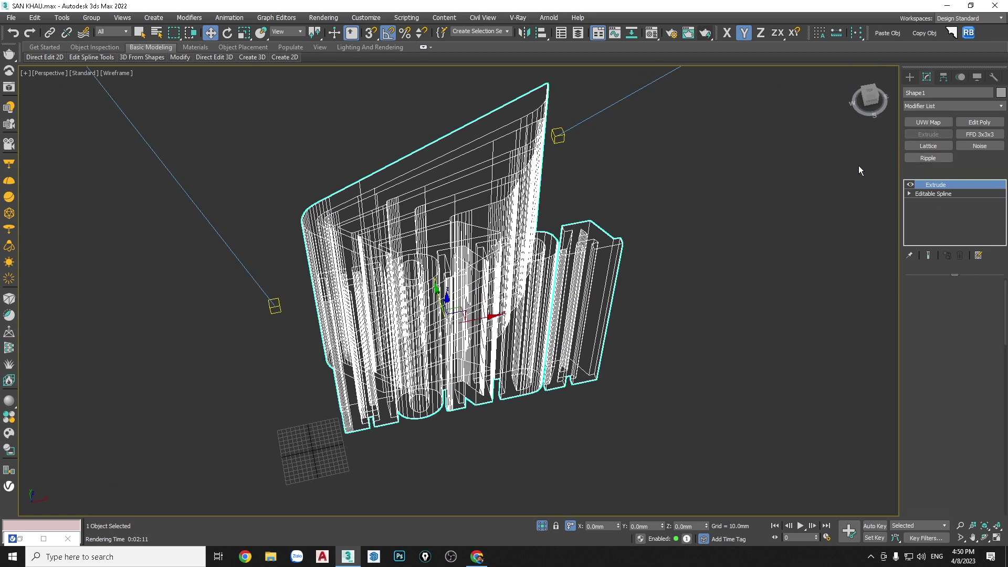
double_click(963, 298)
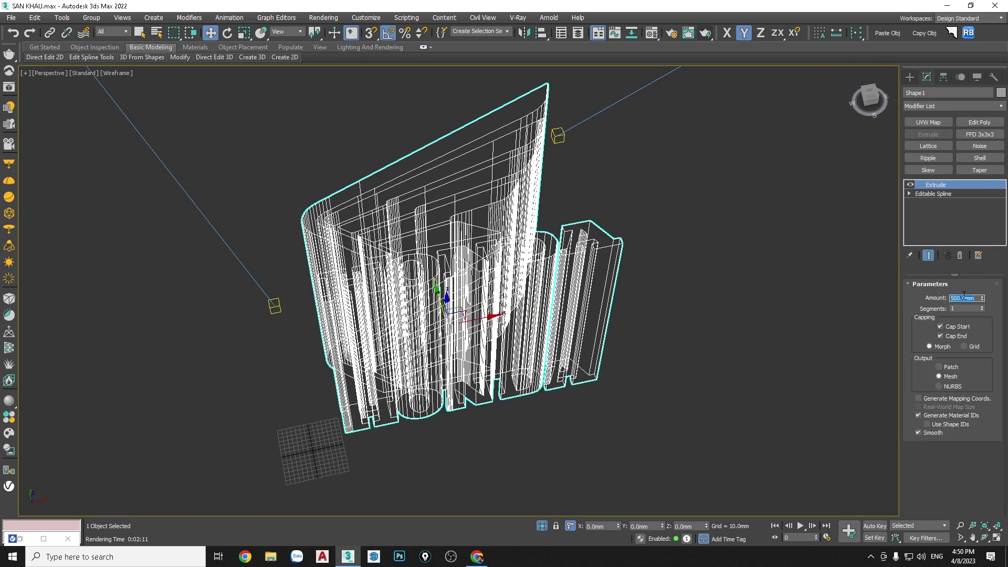
type("50")
key("Return")
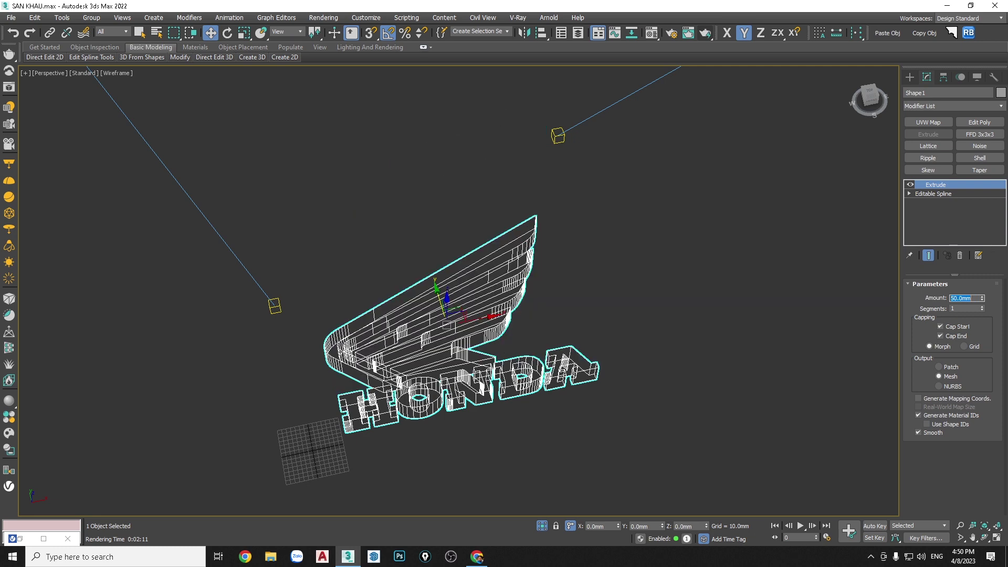
mouse_move(661, 342)
middle_mouse_down("alt")
mouse_move(640, 349)
mouse_move(632, 376)
mouse_move(647, 384)
mouse_move(615, 357)
mouse_move(630, 336)
middle_mouse_up("alt")
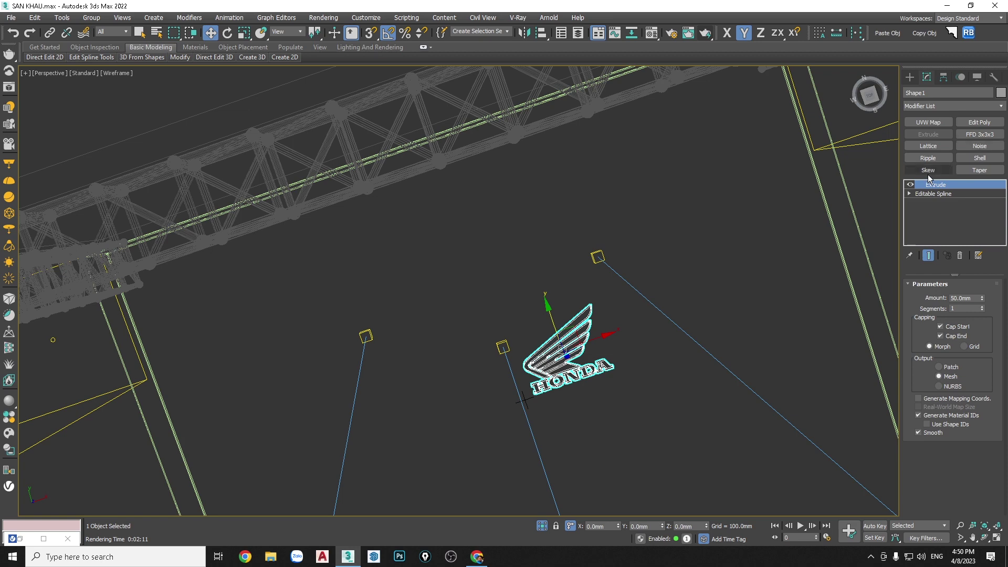
Step: Add an Edit Poly modifier to the HONDA logo
left_click(971, 124)
scroll(574, 372, "down", 5)
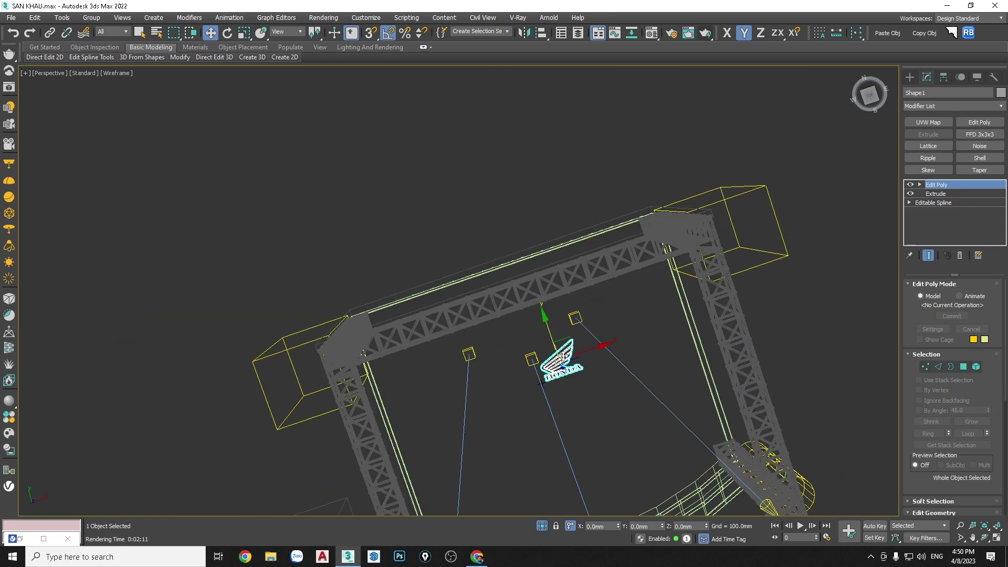
scroll(574, 372, "down", 2)
scroll(574, 372, "up", 4)
scroll(551, 378, "down", 4)
scroll(528, 386, "up", 2)
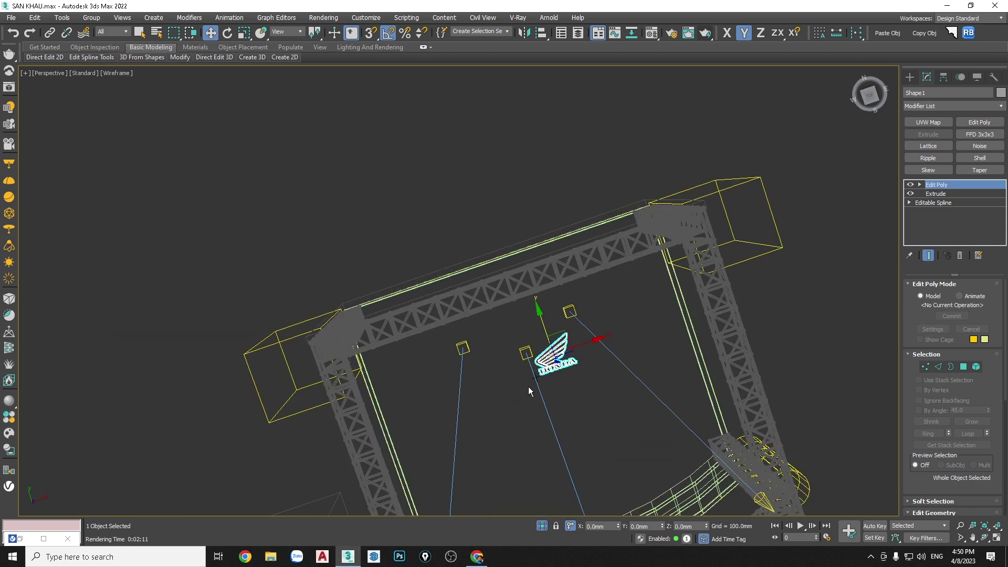
mouse_move(506, 408)
middle_mouse_down("alt")
mouse_move(517, 372)
mouse_move(524, 374)
middle_mouse_up("alt")
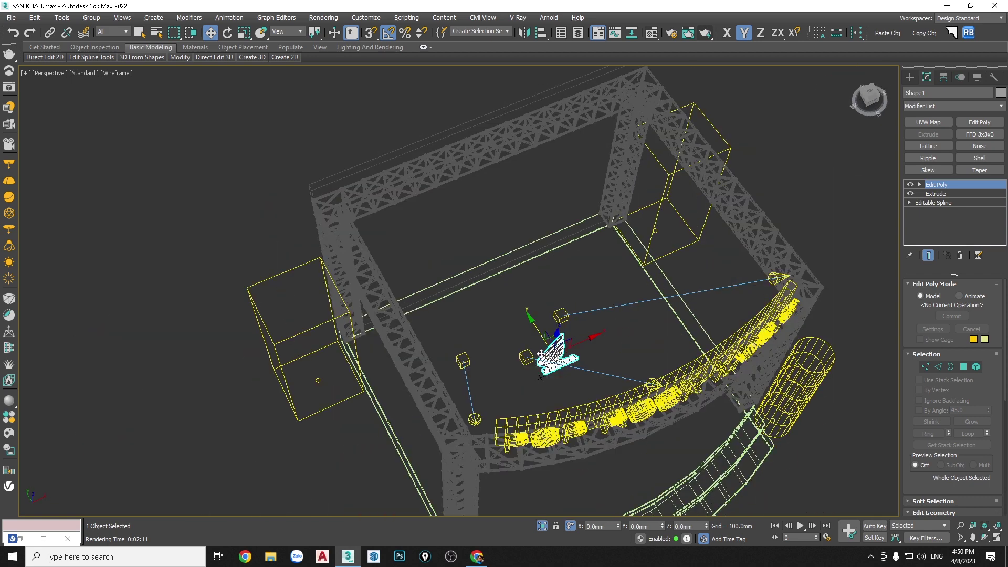
scroll(540, 354, "up", 2)
scroll(543, 341, "up", 3)
Step: Move the HONDA logo up-left and rotate it 90° so it stands upright
left_click_drag(513, 303, 458, 239)
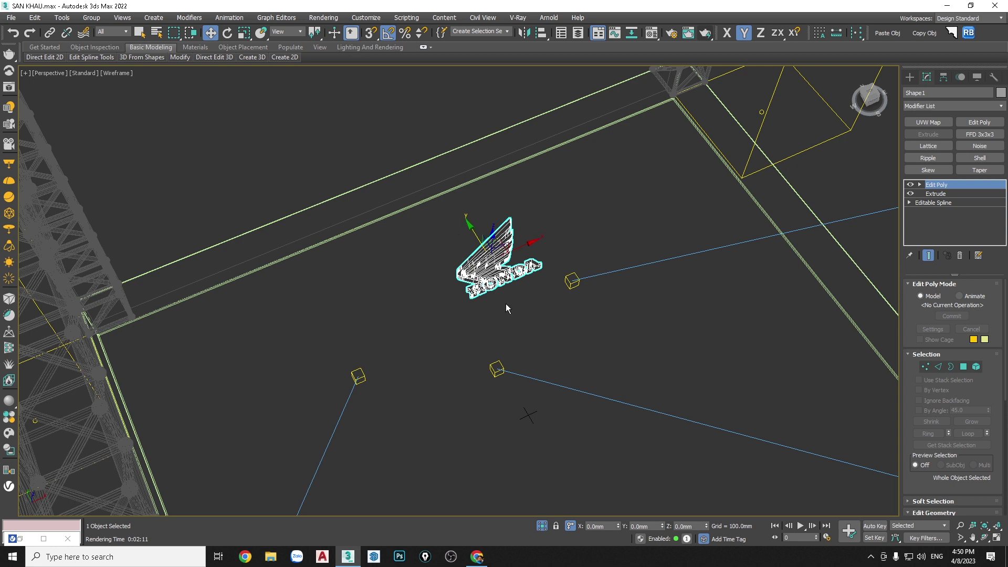
key("e")
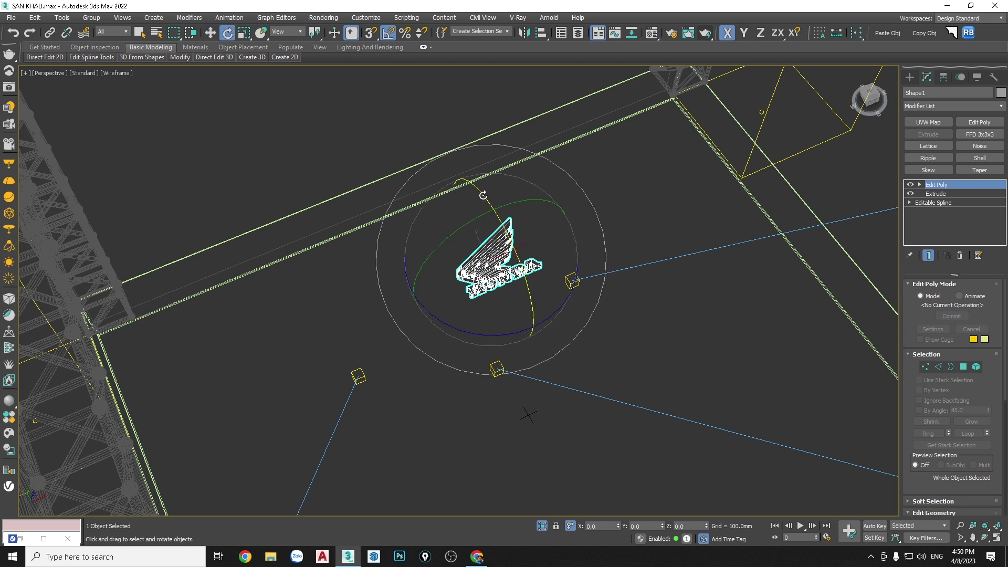
left_click_drag(486, 195, 487, 199)
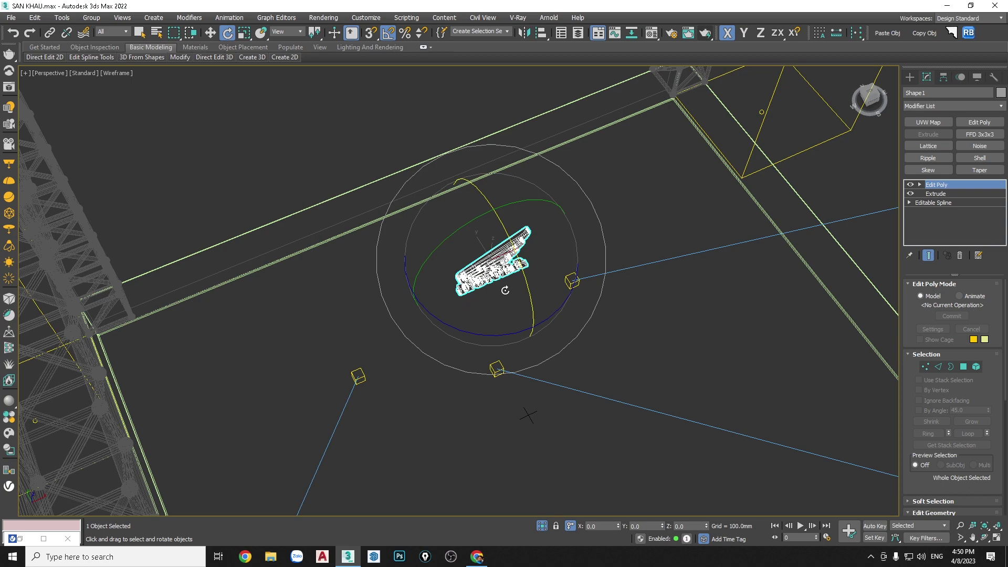
key("t")
scroll(443, 387, "down", 5)
scroll(454, 394, "down", 5)
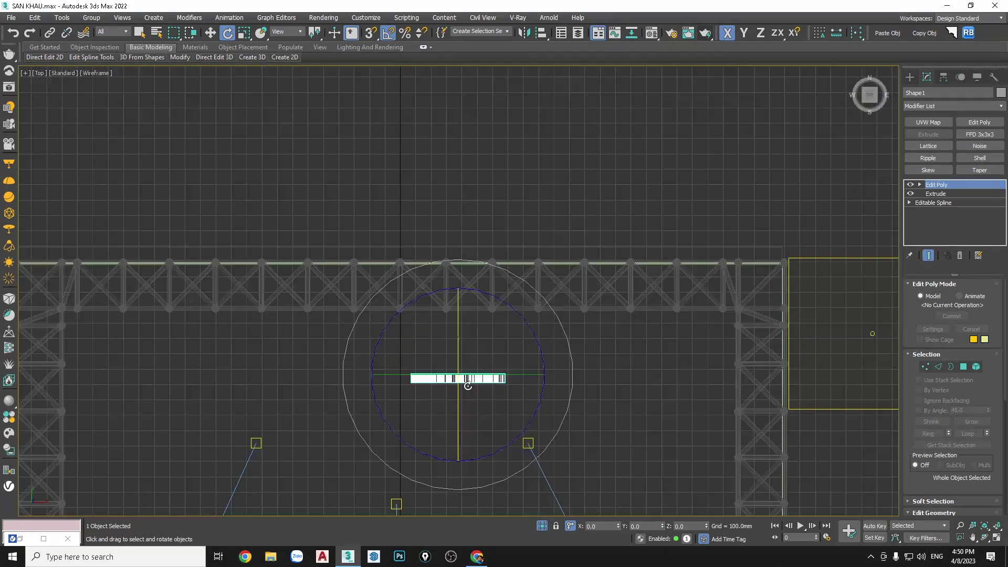
Step: In Top view, move the logo up onto the truss top chord and hide the grid
key("w")
scroll(503, 385, "down", 3)
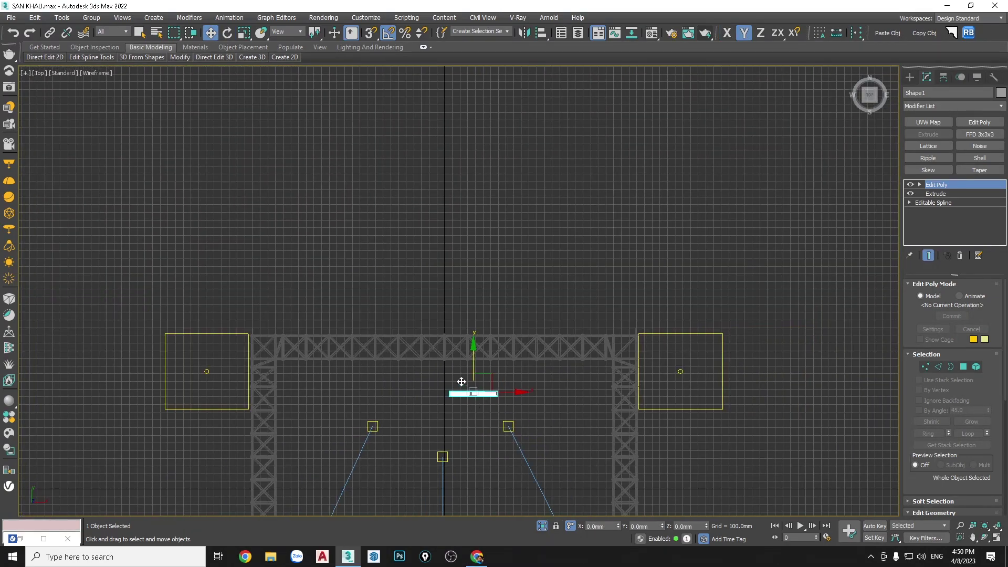
scroll(472, 368, "up", 6)
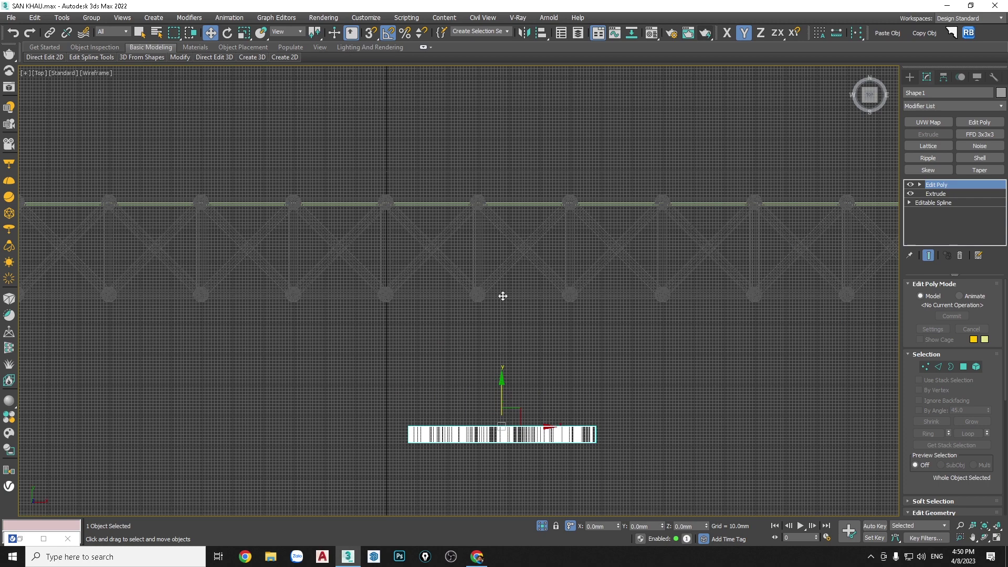
left_click_drag(502, 389, 502, 291)
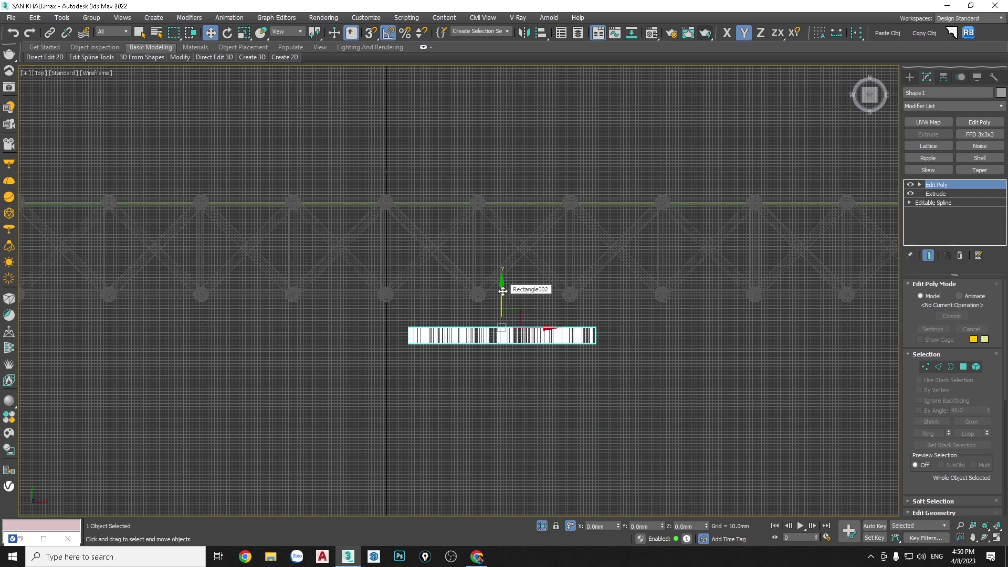
key("g")
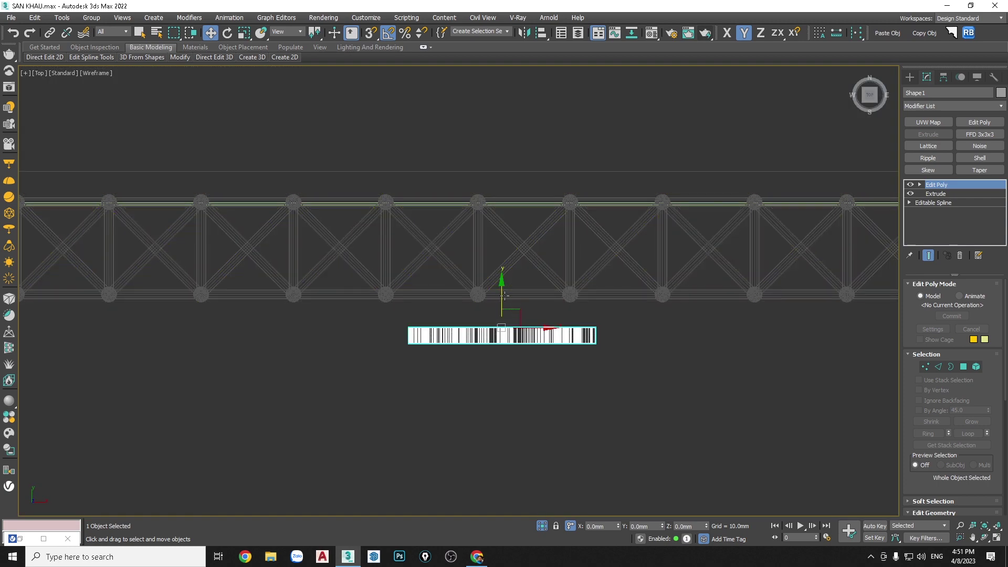
left_click_drag(501, 299, 499, 176)
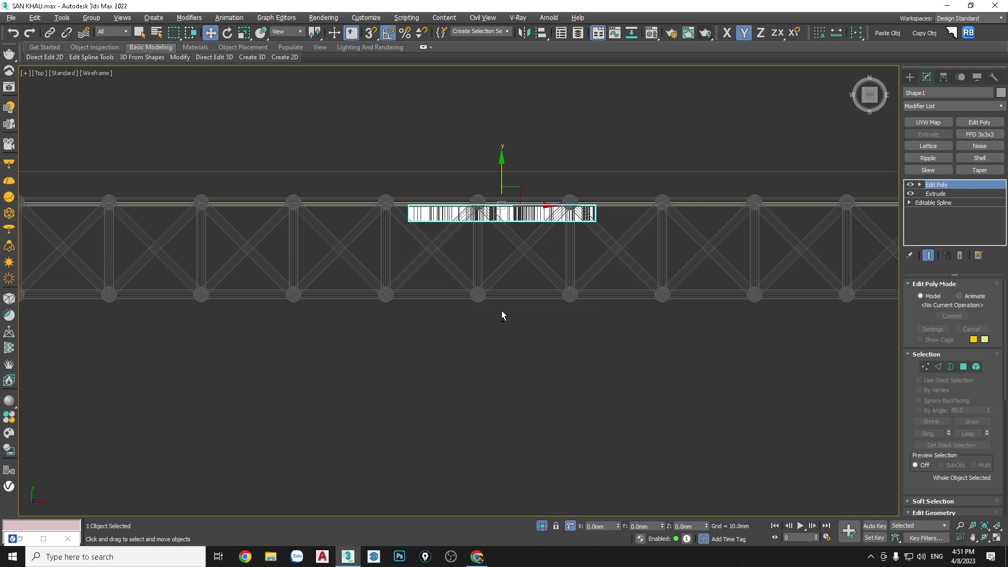
Step: In Front view, raise the logo to mid-stage and centre it on the stage's middle line
key("f")
key("ctrl+alt+z")
key("z")
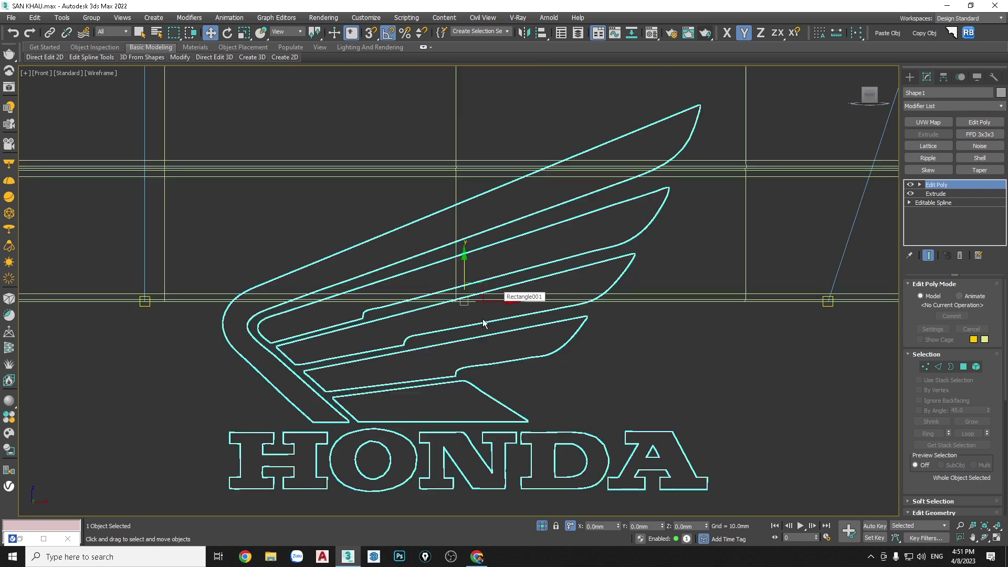
scroll(480, 336, "down", 4)
scroll(472, 368, "down", 4)
scroll(462, 399, "down", 3)
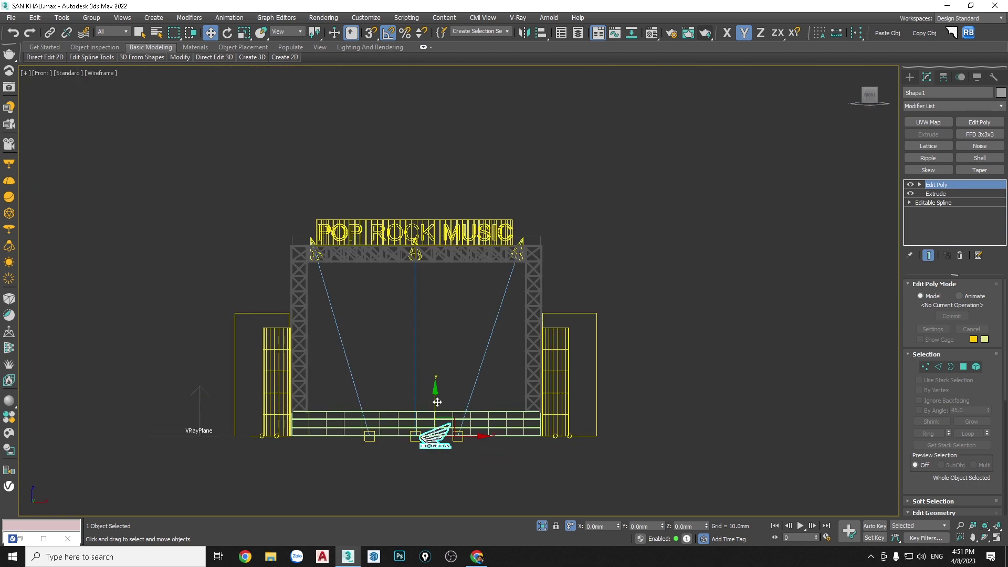
left_click_drag(437, 402, 438, 294)
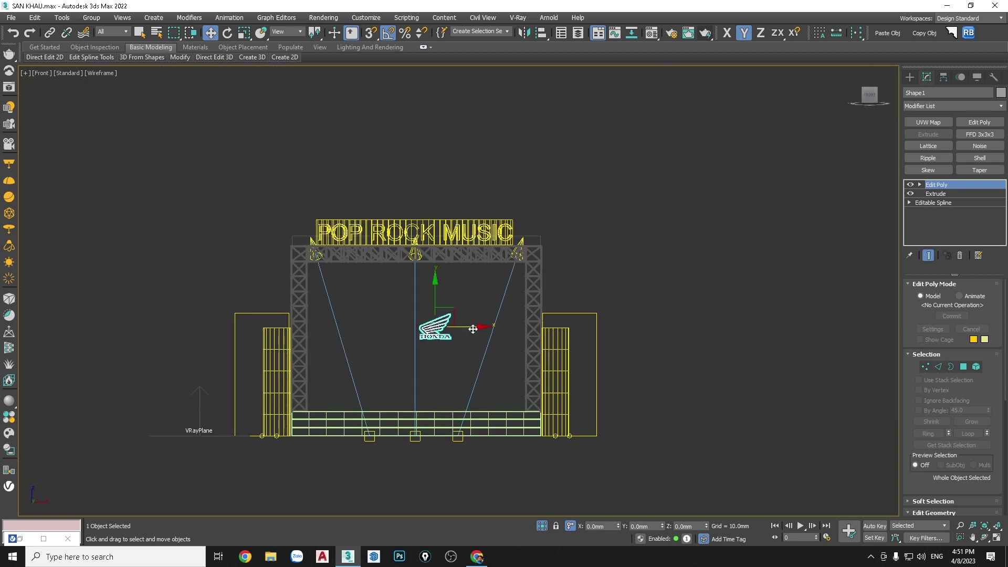
left_click_drag(472, 329, 452, 329)
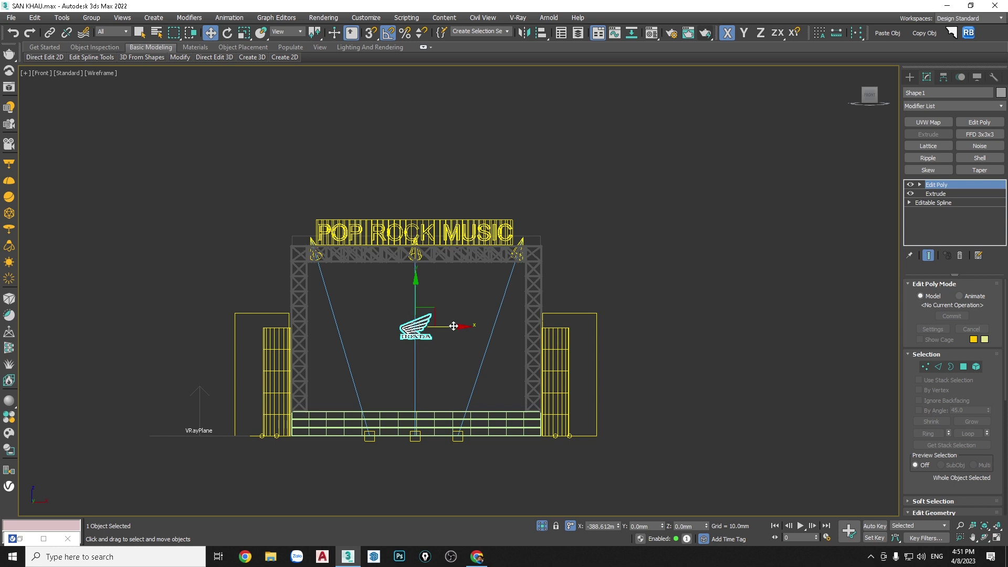
Step: Try enlarging the logo, cancel the scale, and raise it slightly higher
left_click(243, 33)
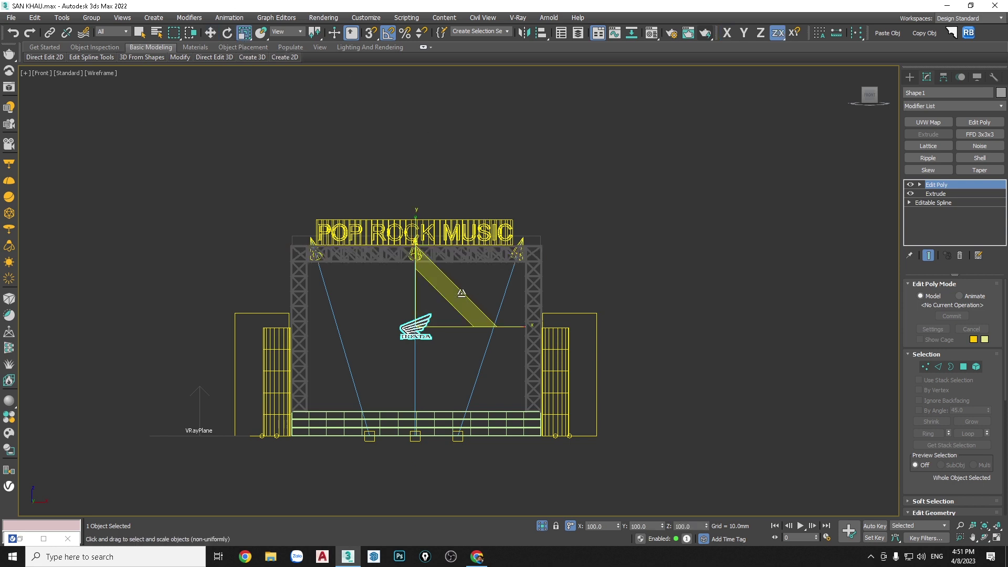
left_click_drag(461, 292, 581, 177)
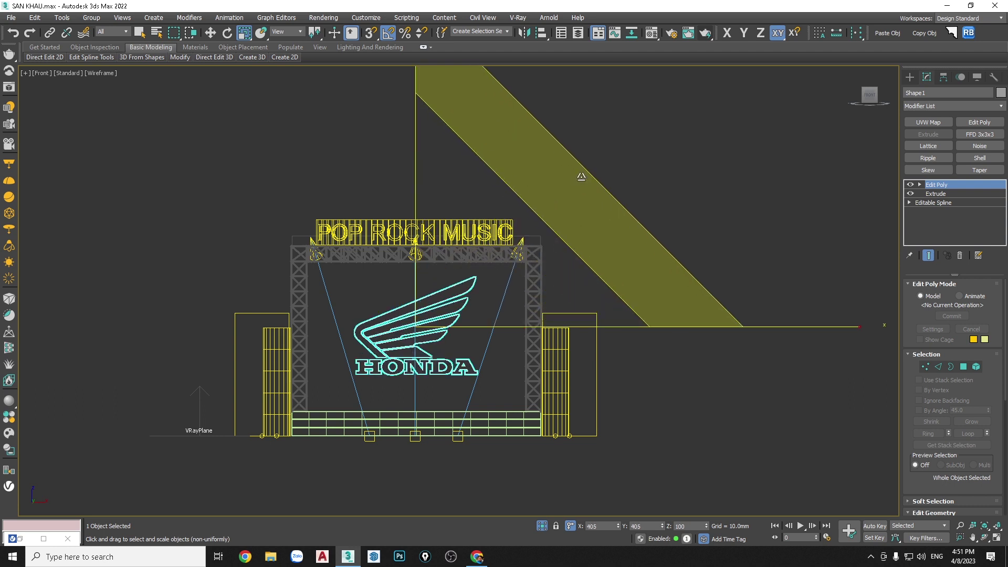
right_click(581, 176)
left_click(210, 32)
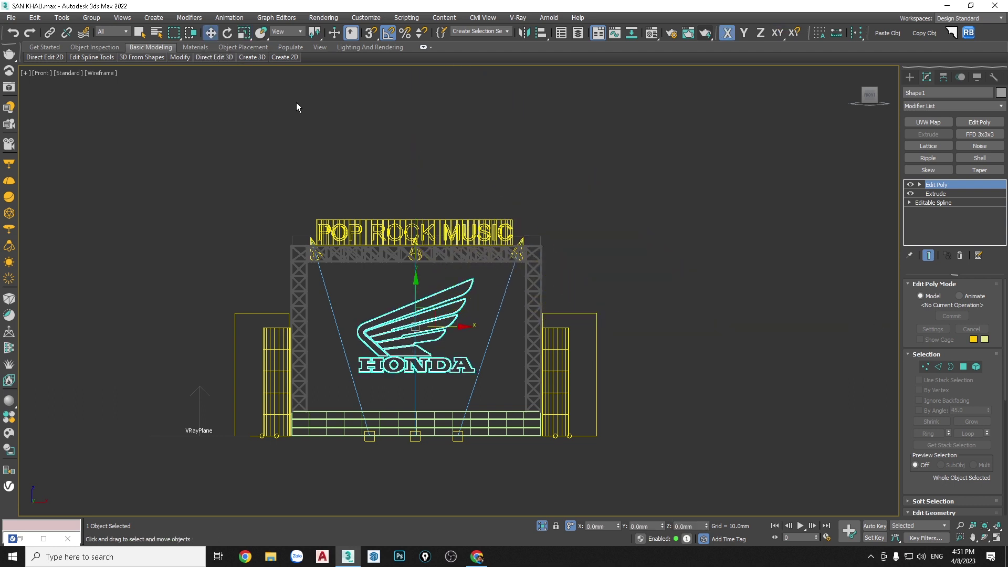
mouse_move(416, 292)
left_mouse_down()
mouse_move(418, 279)
mouse_move(422, 290)
left_mouse_up()
mouse_move(422, 291)
middle_mouse_down("alt")
mouse_move(417, 408)
mouse_move(402, 402)
middle_mouse_up("alt")
Step: Clone the HONDA logo toward the upper-left in Perspective view, then reselect the original
key("p")
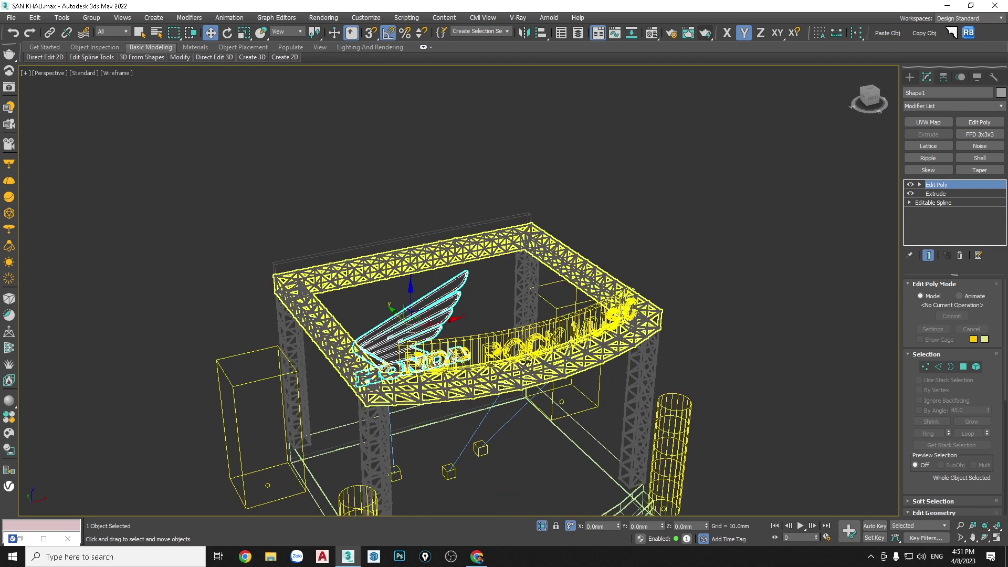
middle_click_drag(479, 324, 501, 336, "alt")
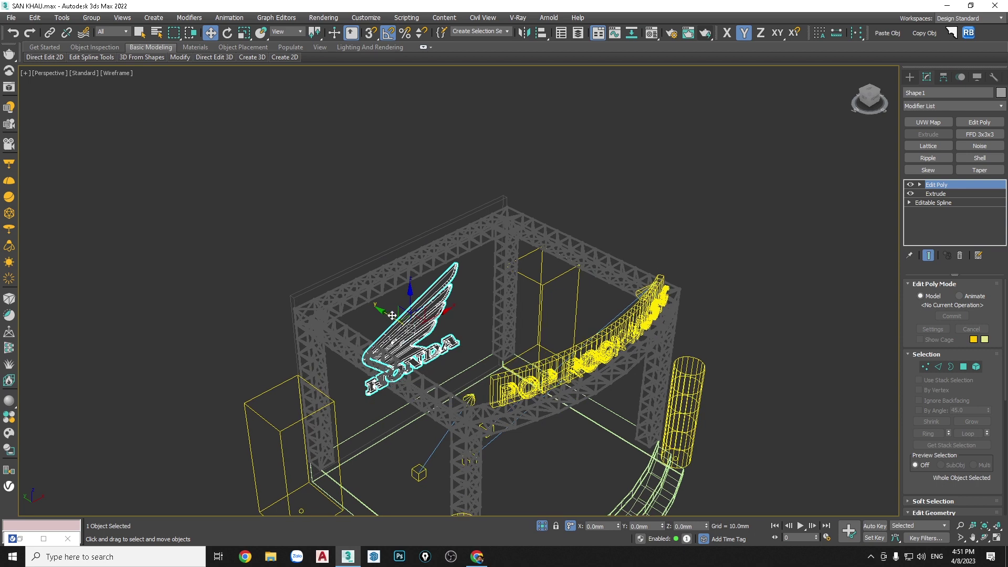
left_click_drag(388, 315, 267, 246, "shift")
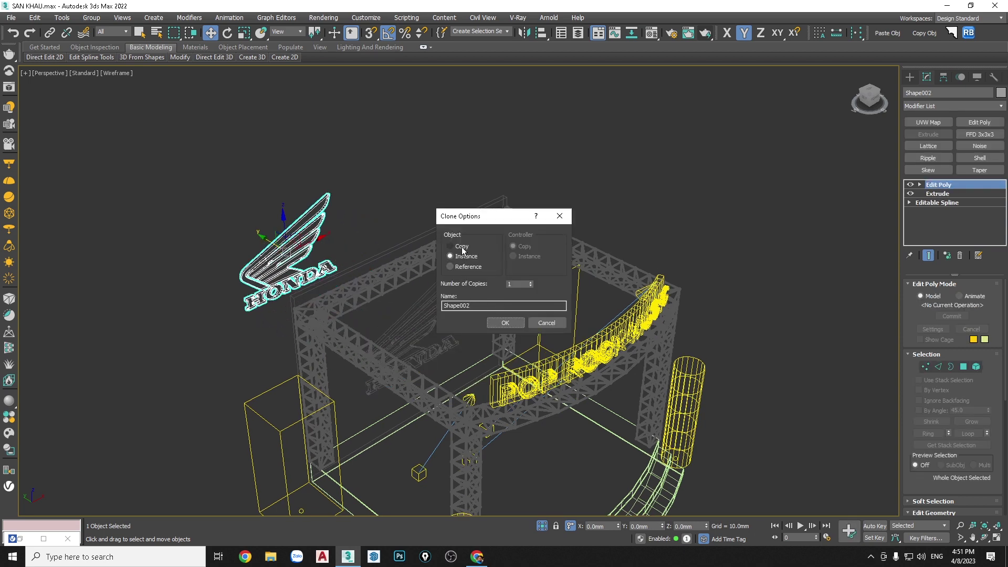
left_click(504, 323)
left_click(422, 316)
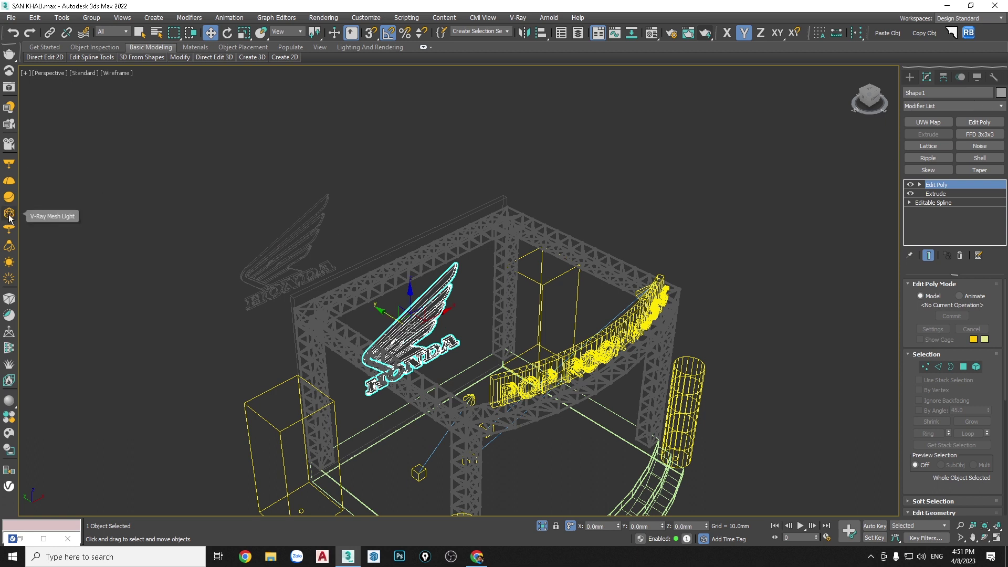
mouse_move(638, 366)
middle_mouse_down("alt")
mouse_move(616, 339)
mouse_move(613, 379)
middle_mouse_up("alt")
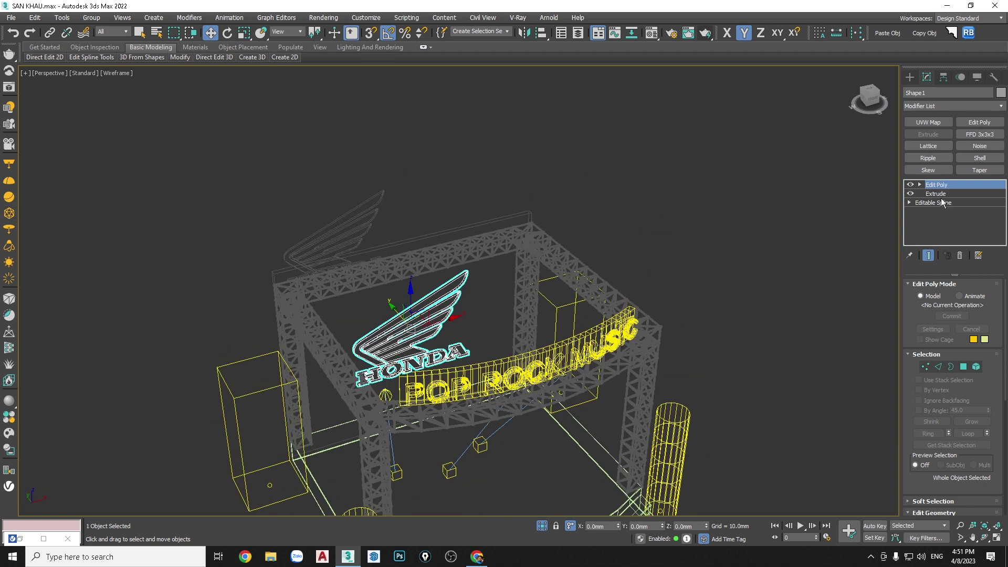
Step: Collapse the logo to an editable poly and convert it into a V-Ray mesh light
right_click(418, 321)
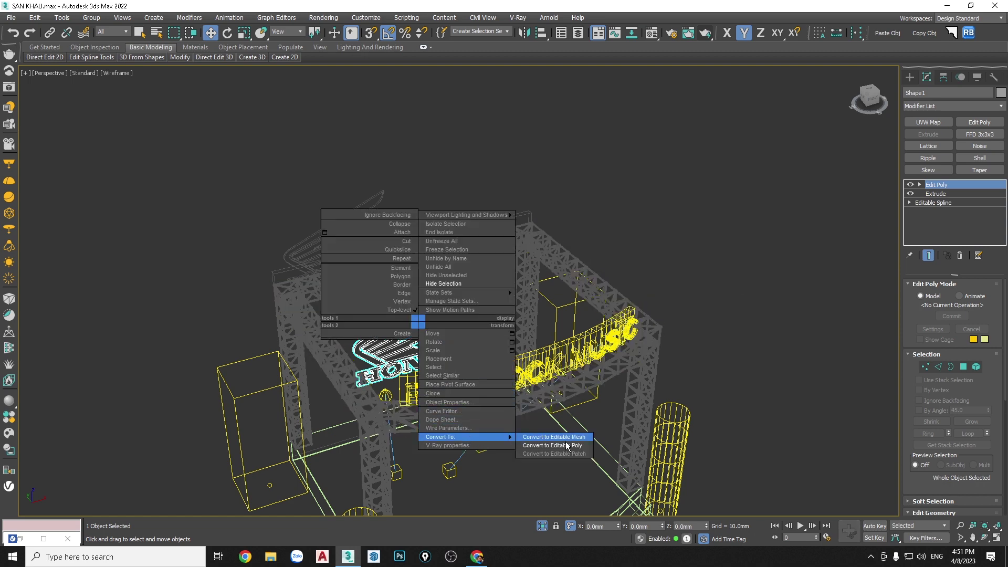
left_click(566, 446)
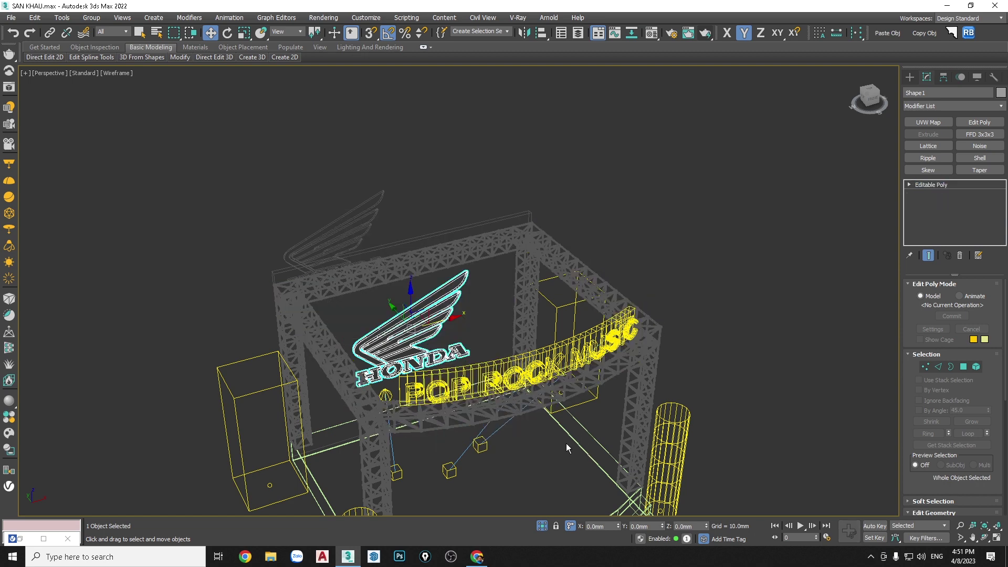
left_click(9, 214)
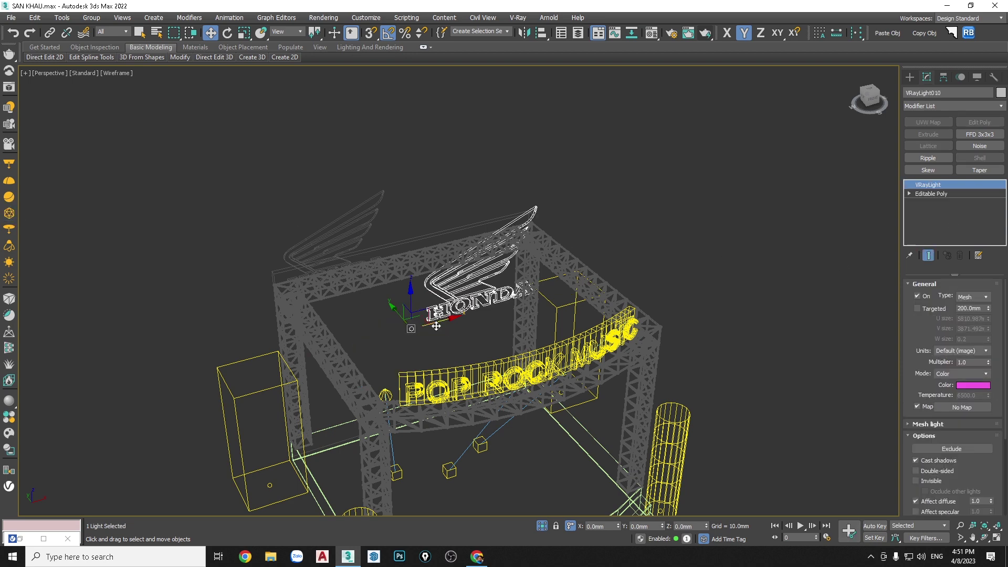
Step: Shift the HONDA logo light left along X using Top and Front views
left_click_drag(432, 321, 361, 332)
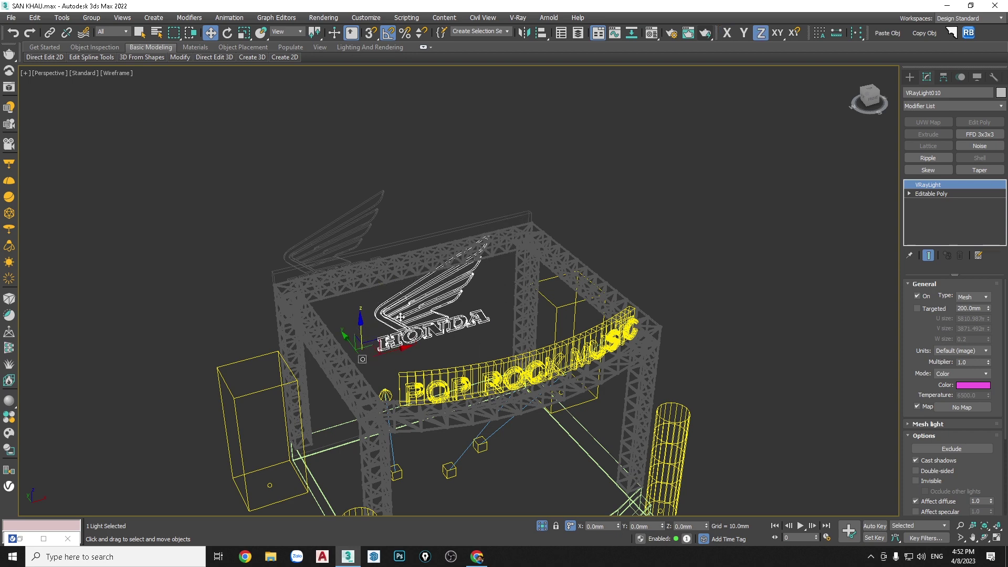
key("t")
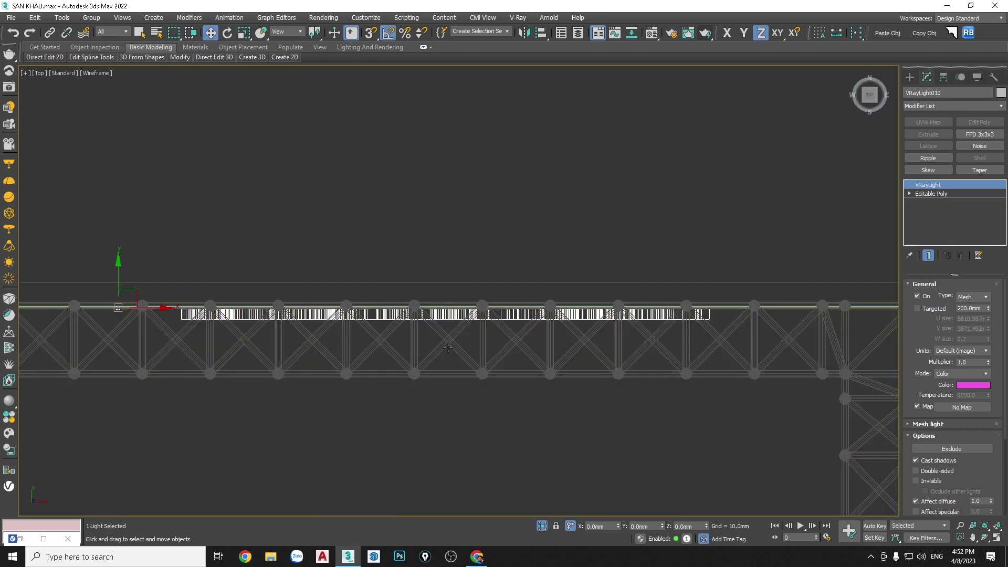
key("f")
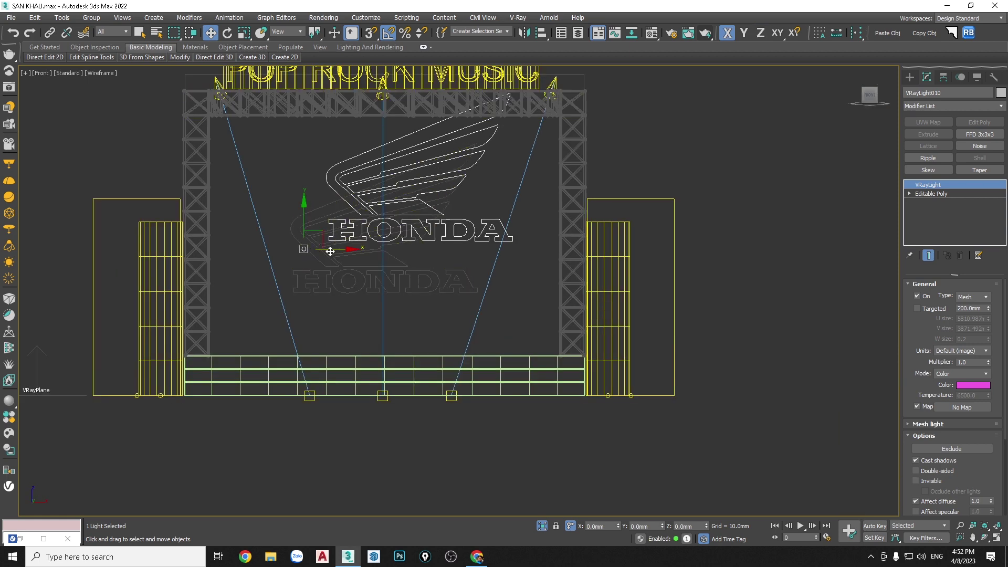
mouse_move(333, 253)
left_mouse_down()
mouse_move(288, 227)
mouse_move(277, 276)
left_mouse_up()
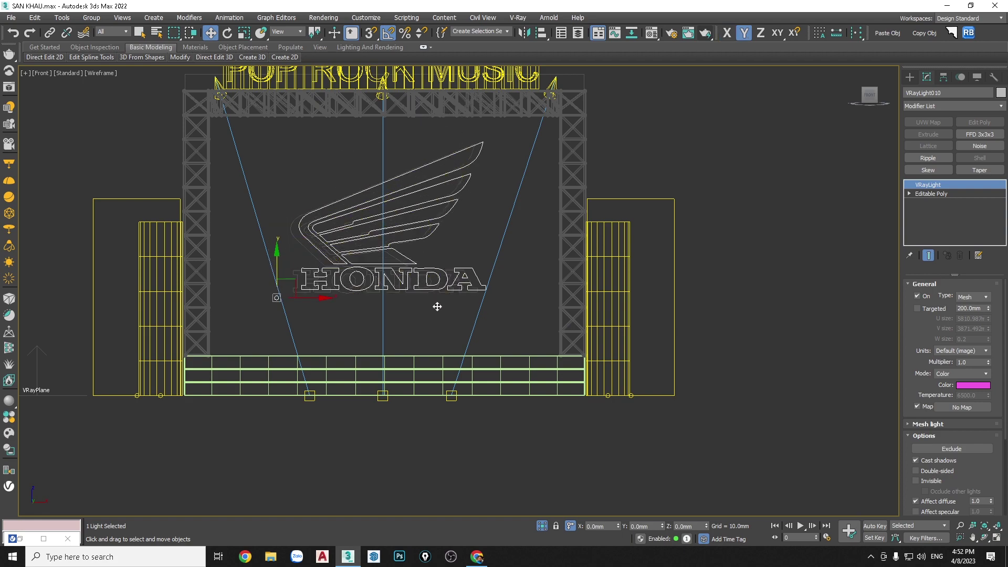
middle_click_drag(438, 306, 453, 304, "alt")
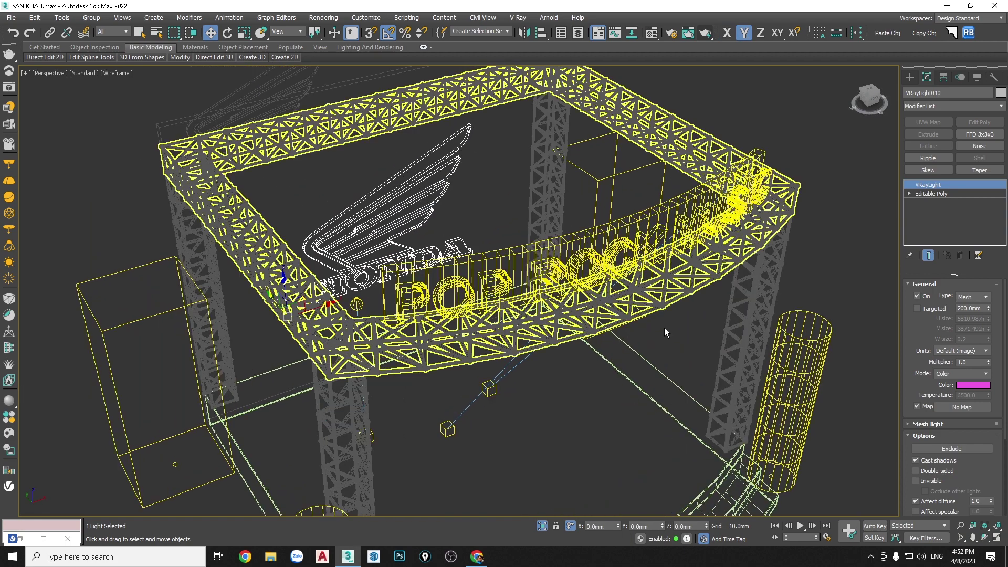
Step: Hide only the curved sign-board light, undoing an accidental hide of the POP ROCK MUSIC lettering
key("p")
left_click(543, 309)
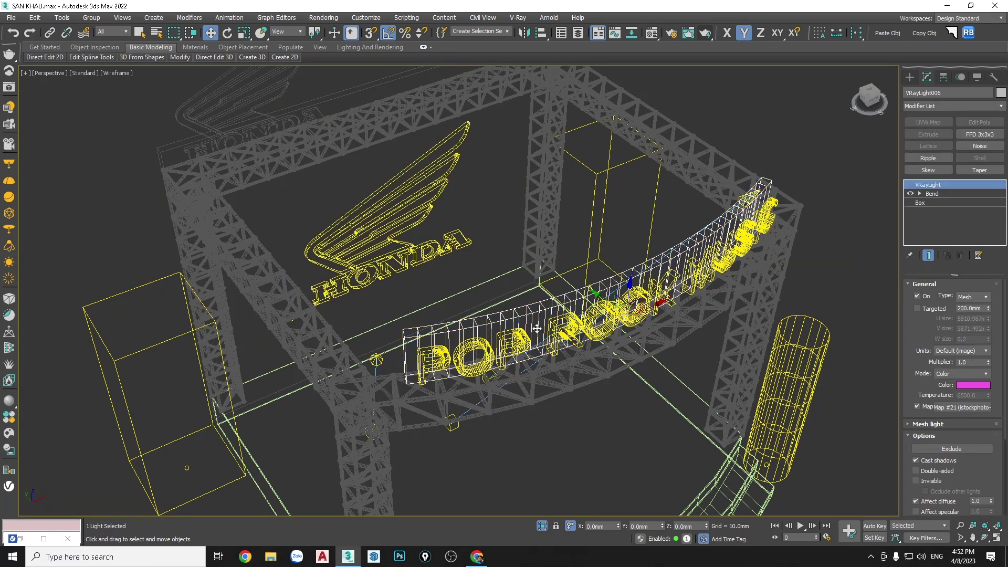
left_click(537, 329, "ctrl")
right_click(524, 338)
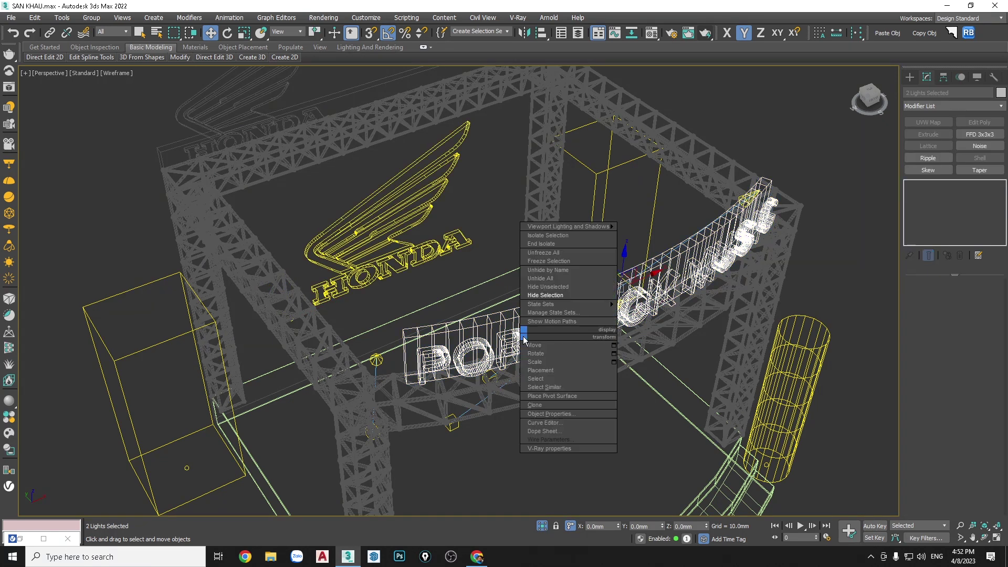
left_click(475, 332)
right_click(486, 329)
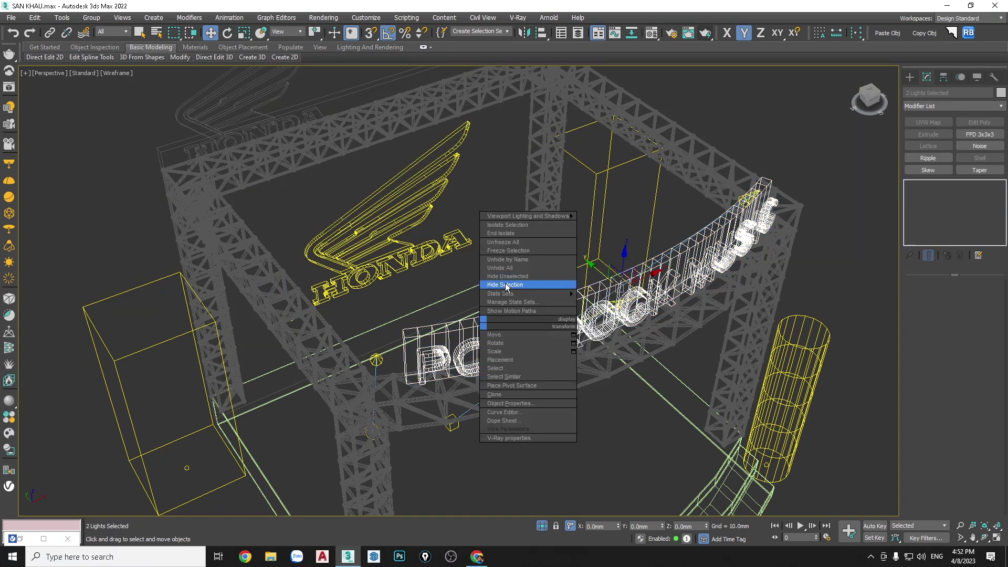
left_click(505, 284)
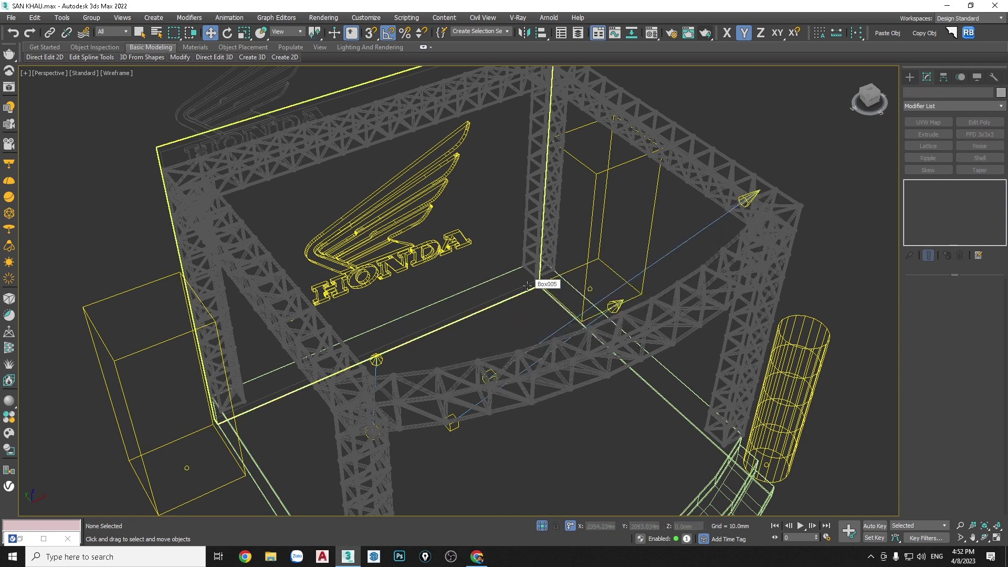
key("ctrl+z")
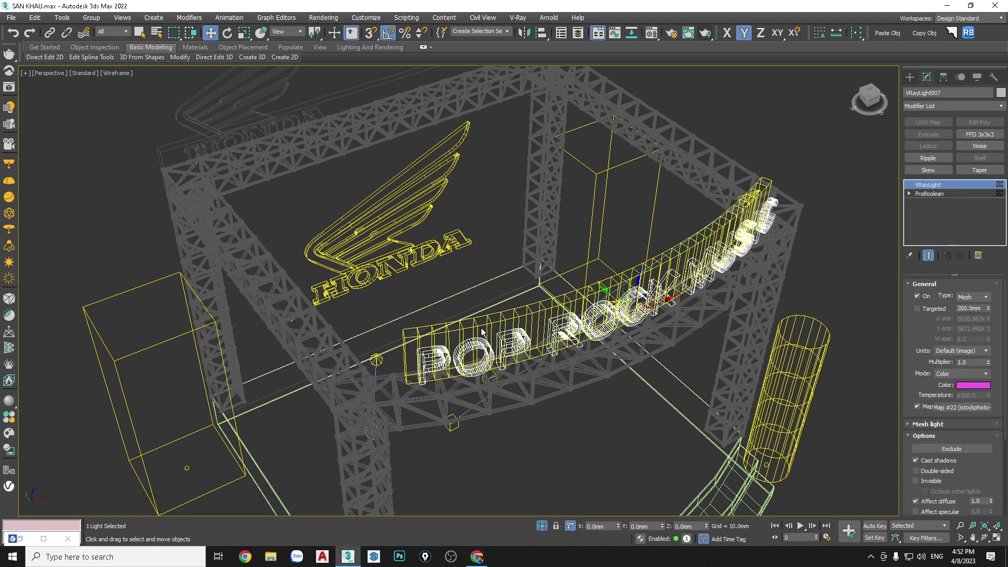
left_click(481, 331)
right_click(479, 325)
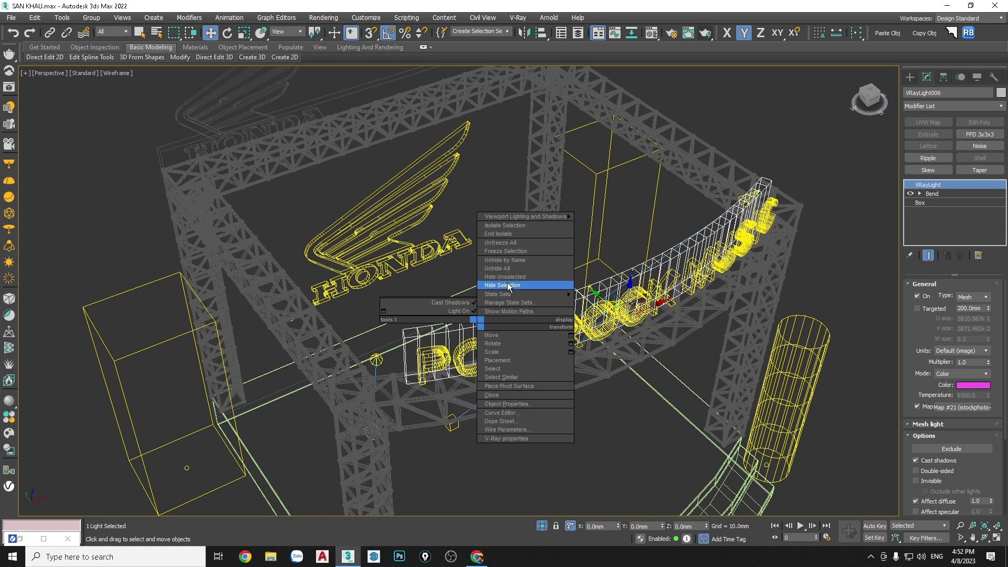
left_click(507, 286)
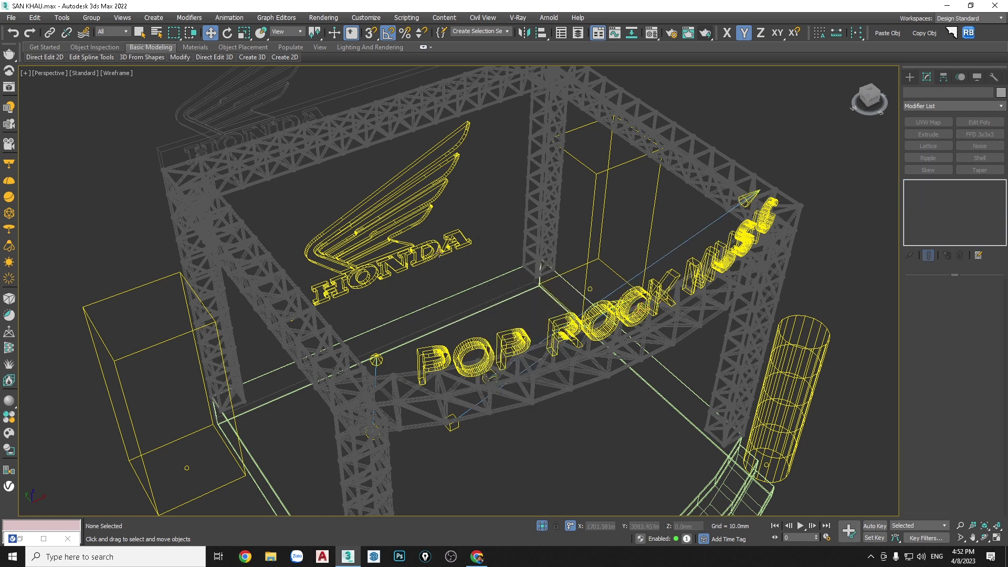
left_click(440, 253)
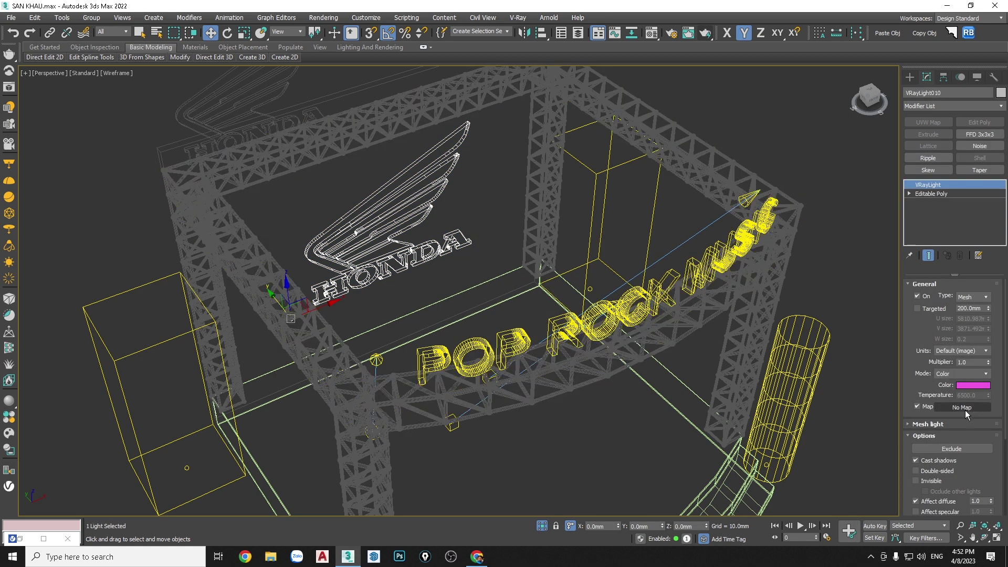
left_click(963, 407)
double_click(219, 175)
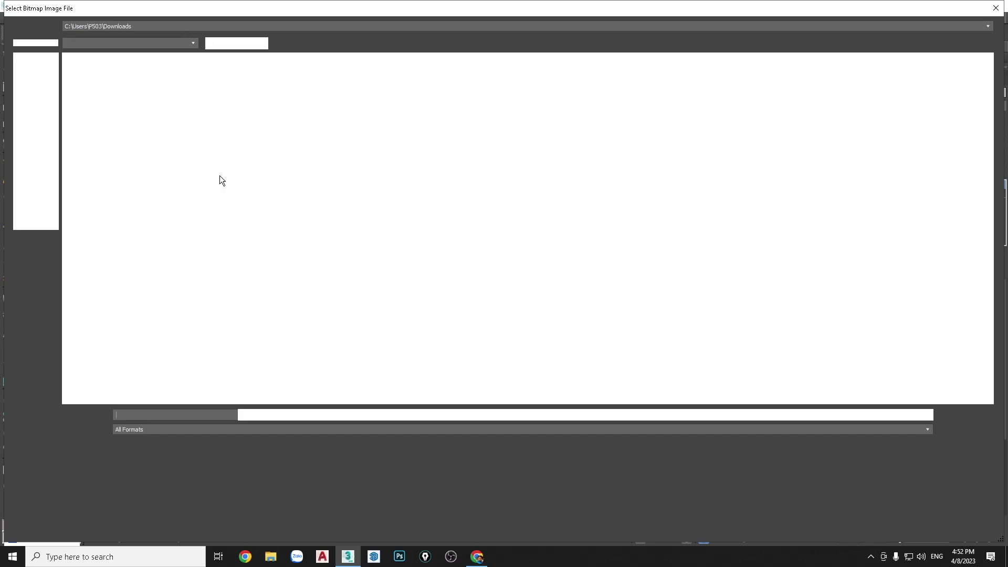
left_click(149, 108)
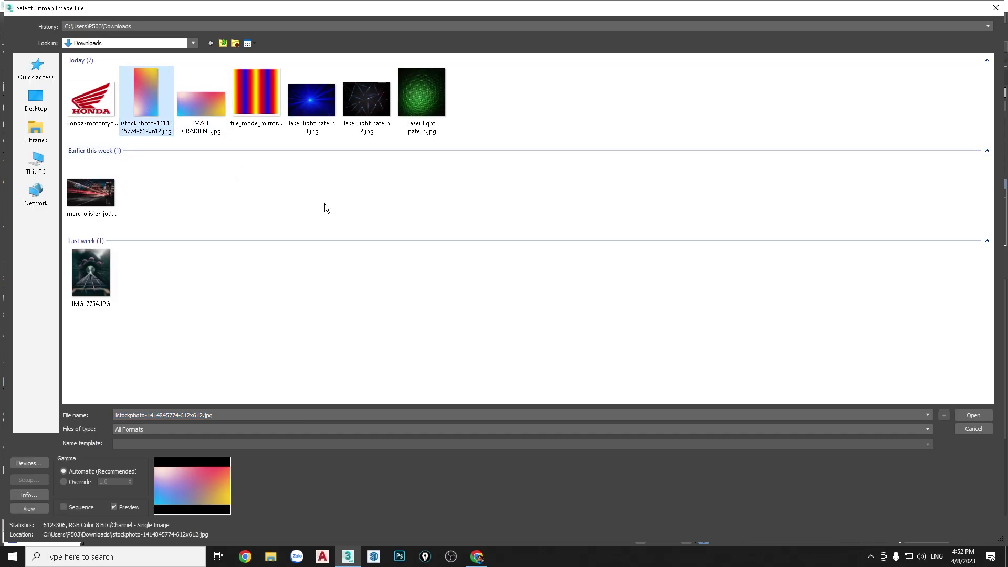
left_click(964, 414)
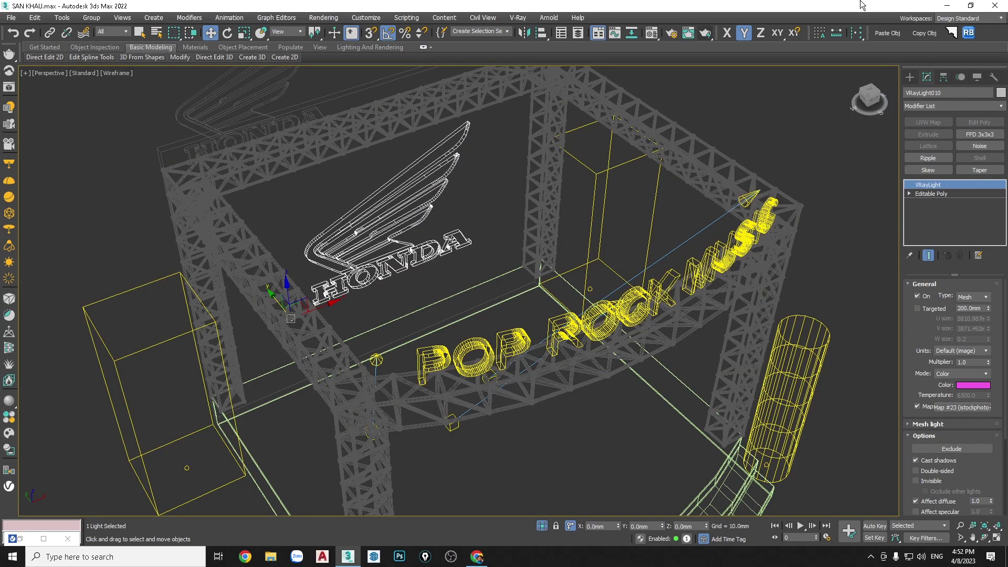
key("shift+q")
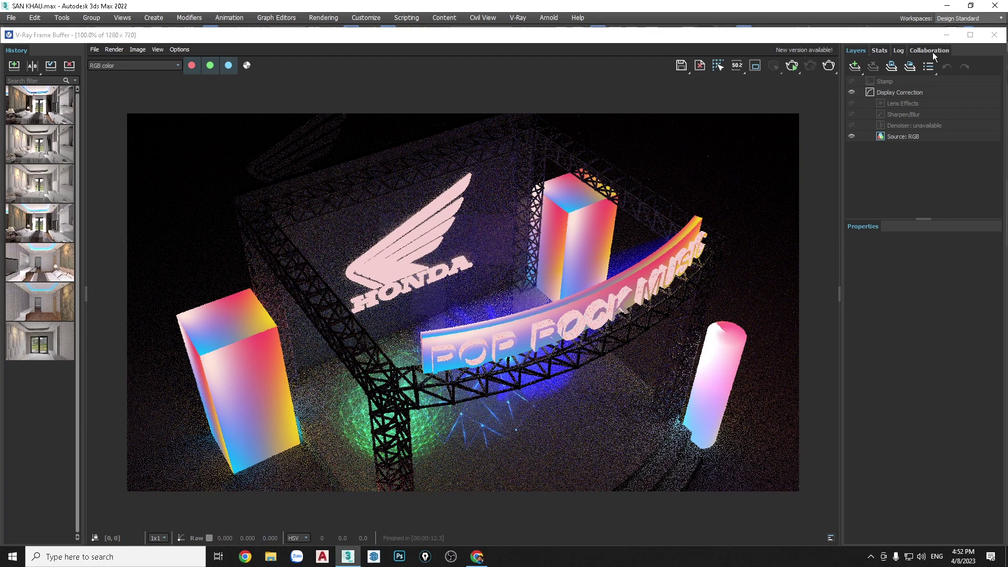
left_click(993, 35)
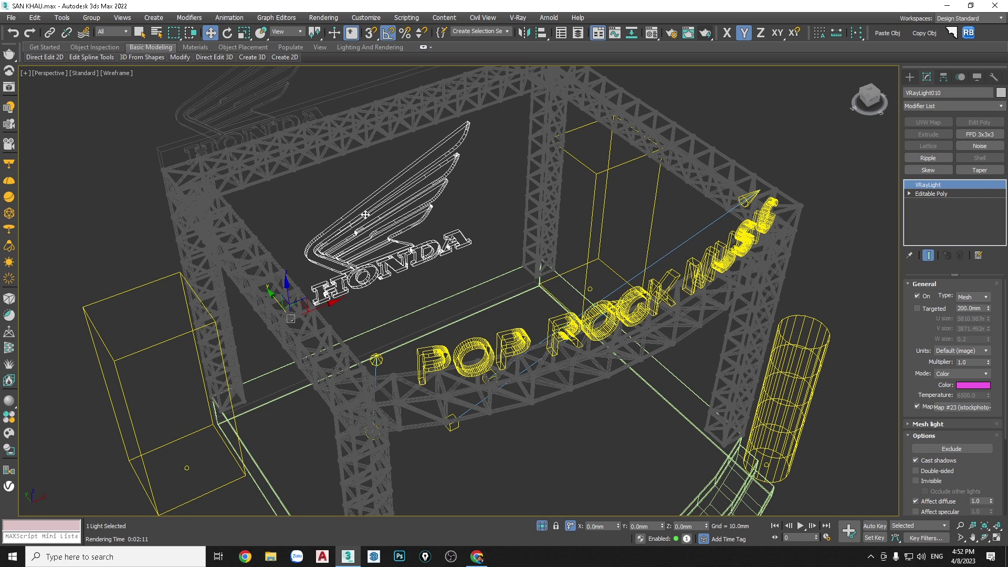
Step: Shift-drag a copy of backdrop panel Box005 to create Box006
left_click(365, 214)
middle_click_drag(347, 194, 287, 223, "alt")
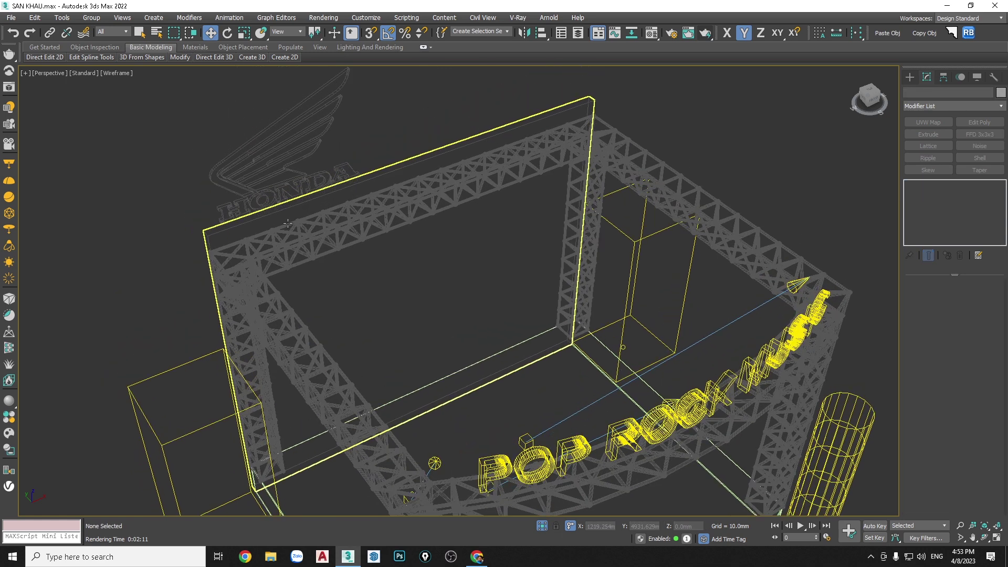
left_click(254, 215)
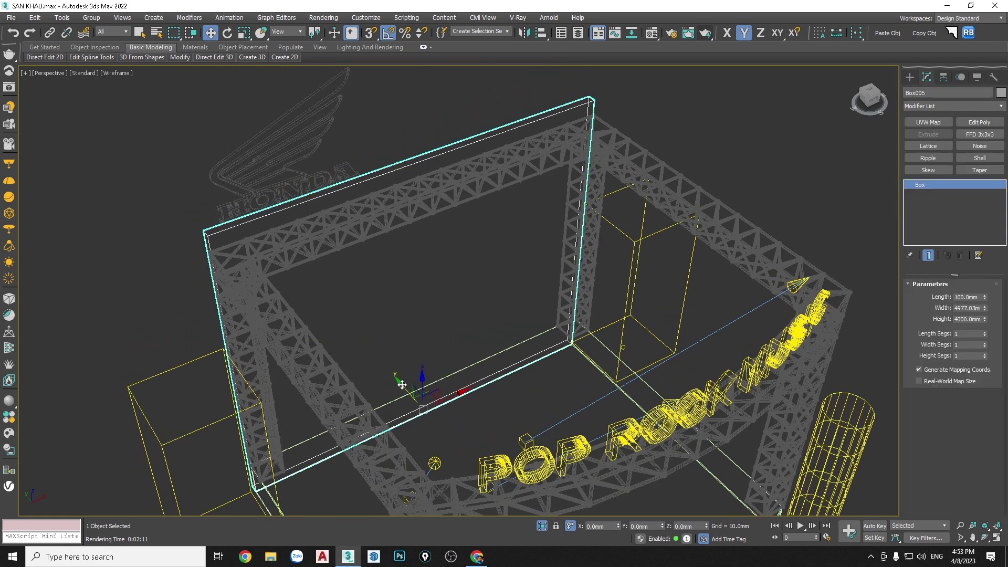
left_click_drag(402, 384, 338, 321, "shift")
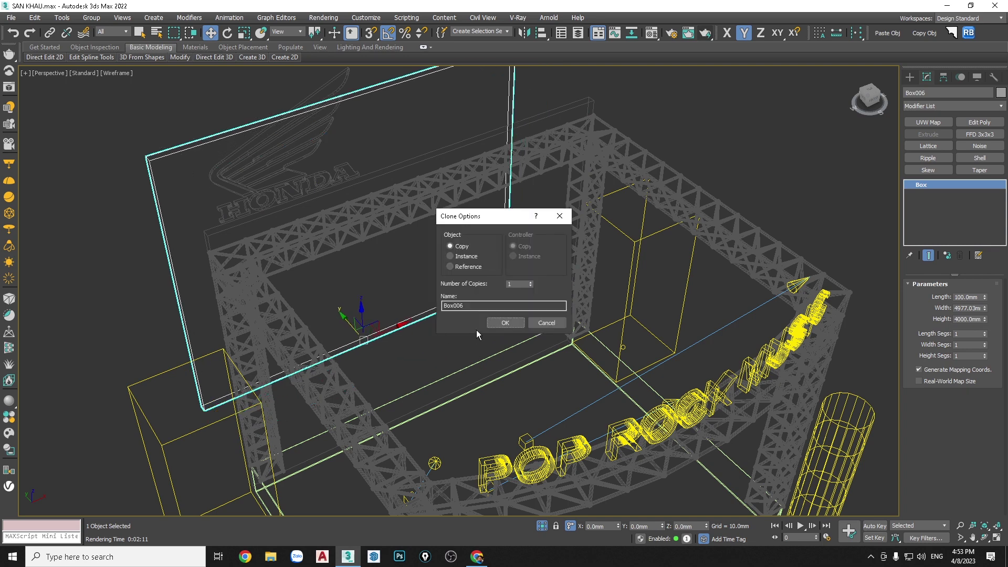
left_click(505, 322)
Step: In Top view, move Box006 forward along Y
key("t")
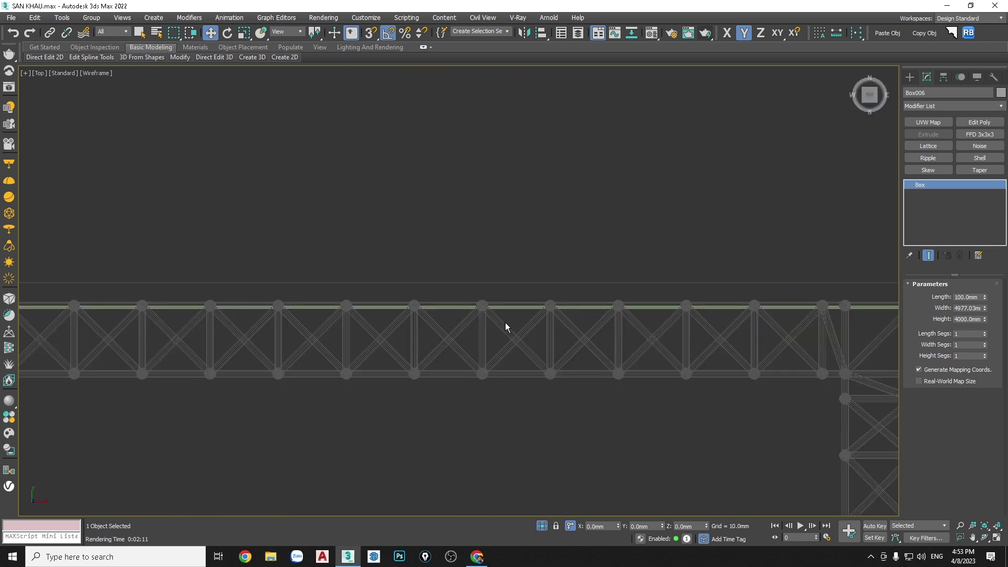
scroll(363, 357, "down", 3)
scroll(402, 345, "down", 6)
scroll(409, 309, "up", 2)
scroll(402, 311, "up", 1)
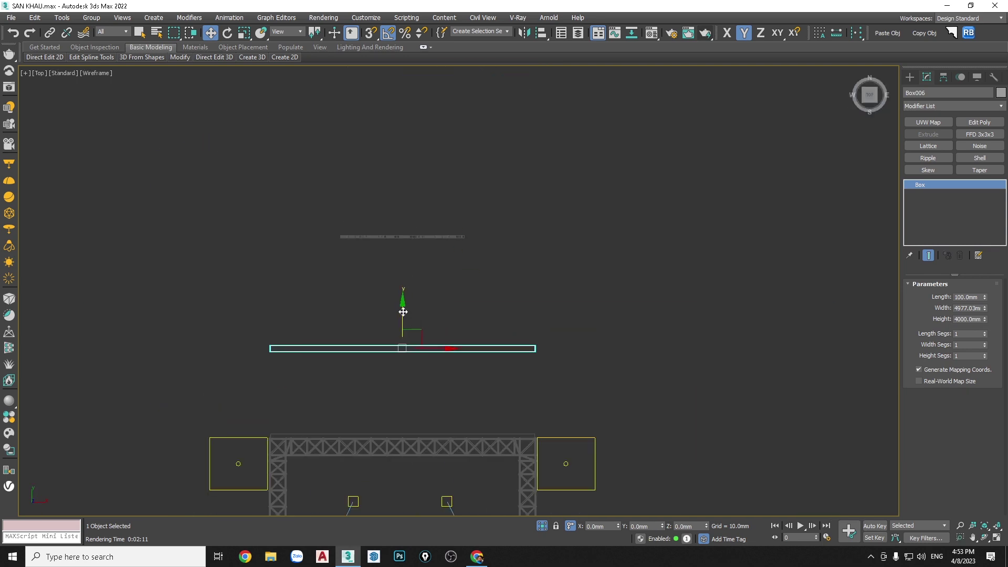
left_click_drag(403, 311, 403, 197)
scroll(394, 212, "up", 5)
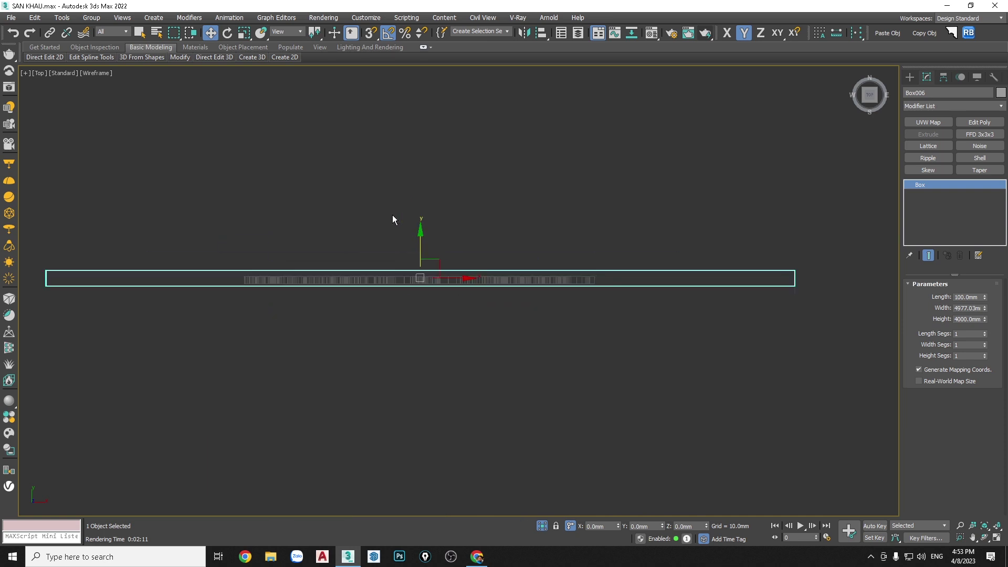
scroll(392, 215, "up", 2)
left_click_drag(431, 267, 430, 261)
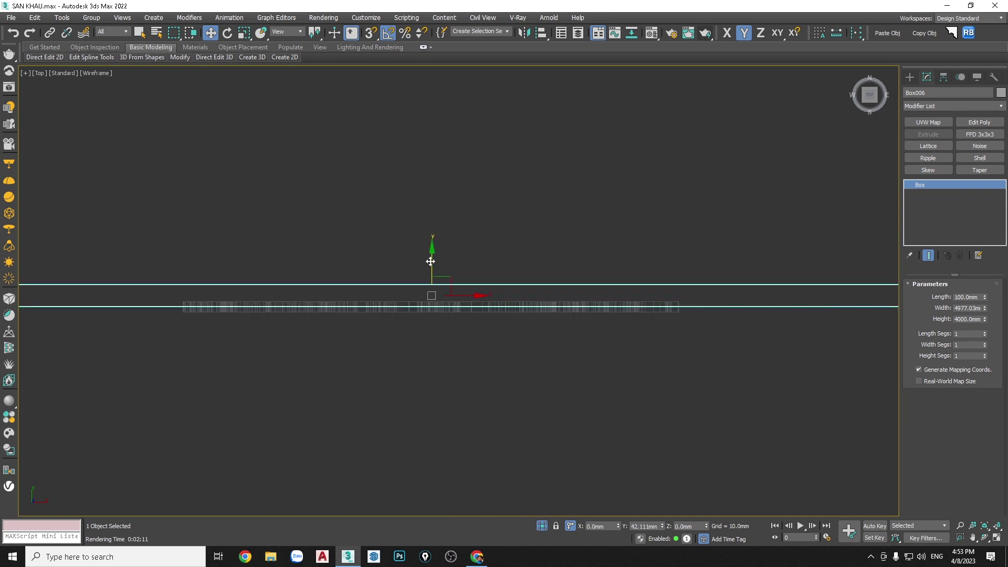
scroll(371, 336, "down", 2)
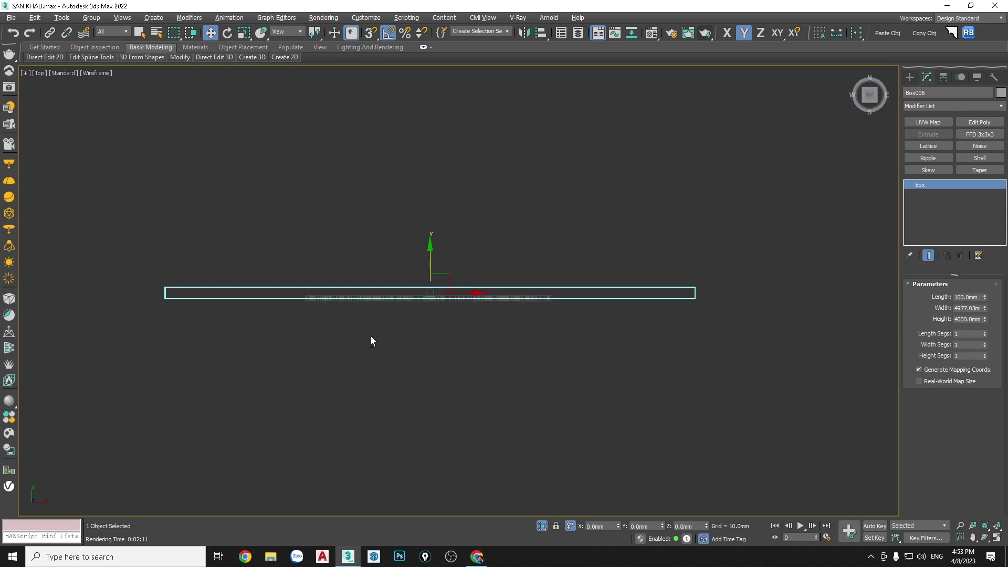
middle_click_drag(370, 336, 400, 305, "alt")
scroll(357, 310, "down", 3)
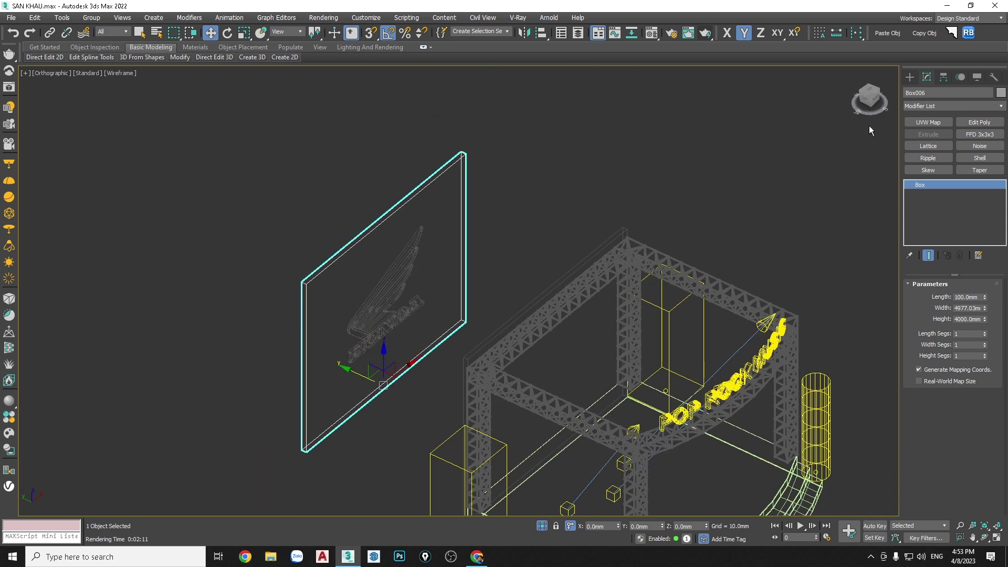
Step: Start a ProBoolean on Box006 picking the HONDA logo, then undo the pick and stop picking
left_click(911, 77)
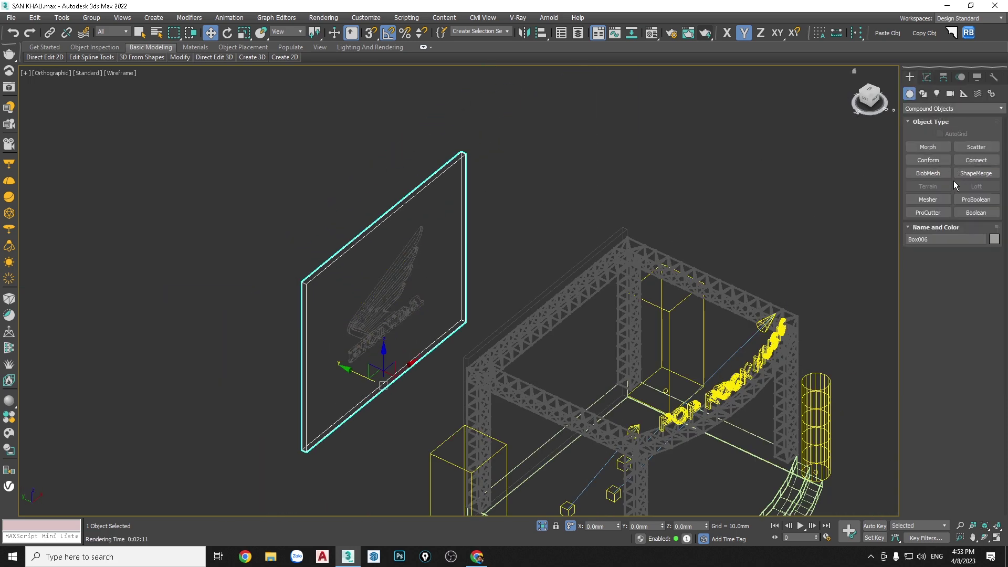
left_click(977, 199)
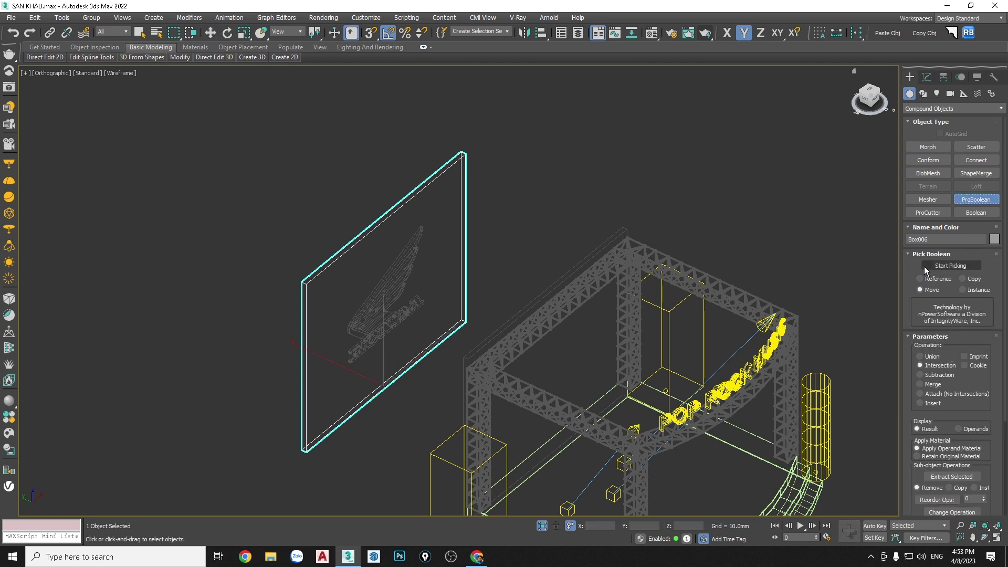
left_click(951, 266)
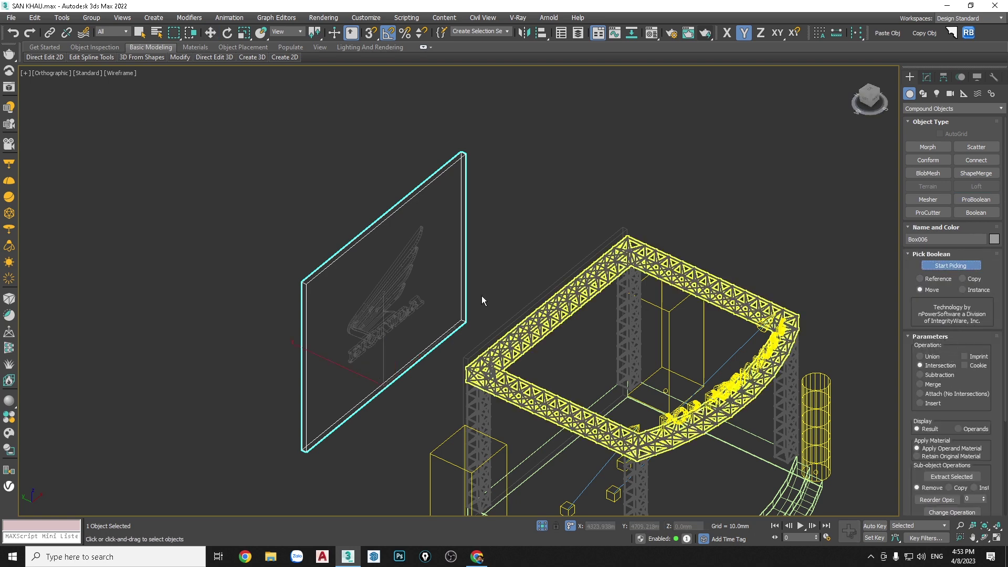
left_click(392, 299)
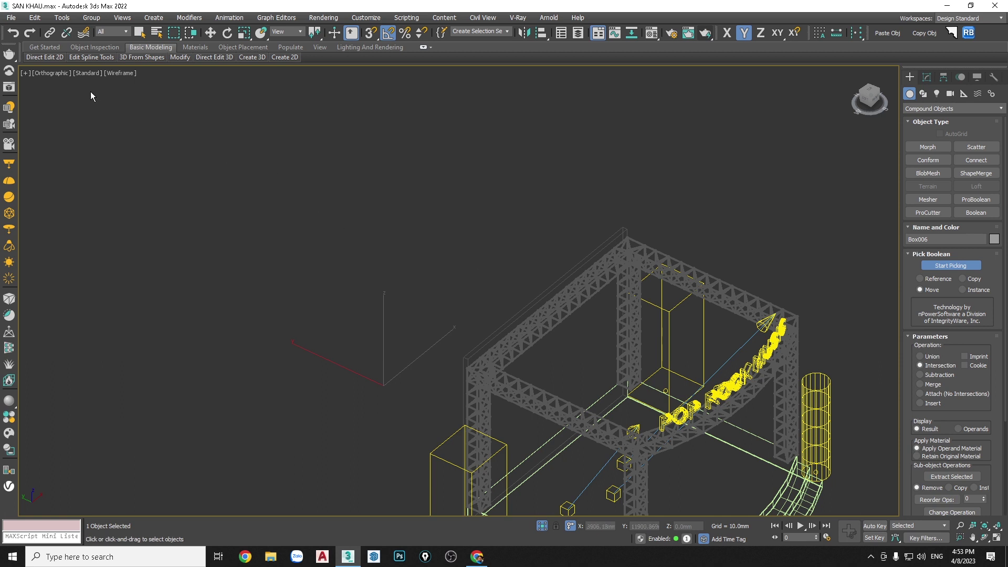
left_click(12, 33)
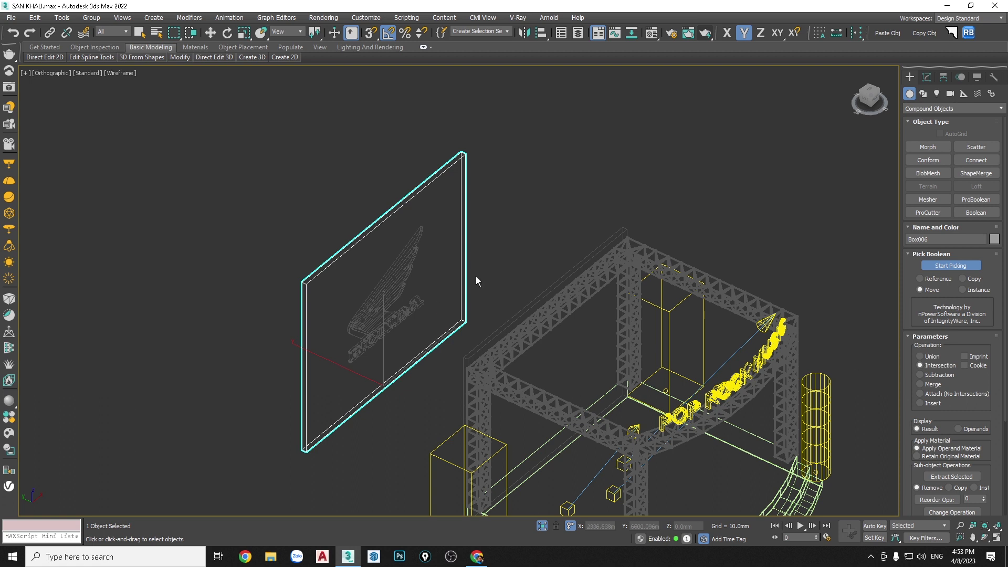
left_click(951, 267)
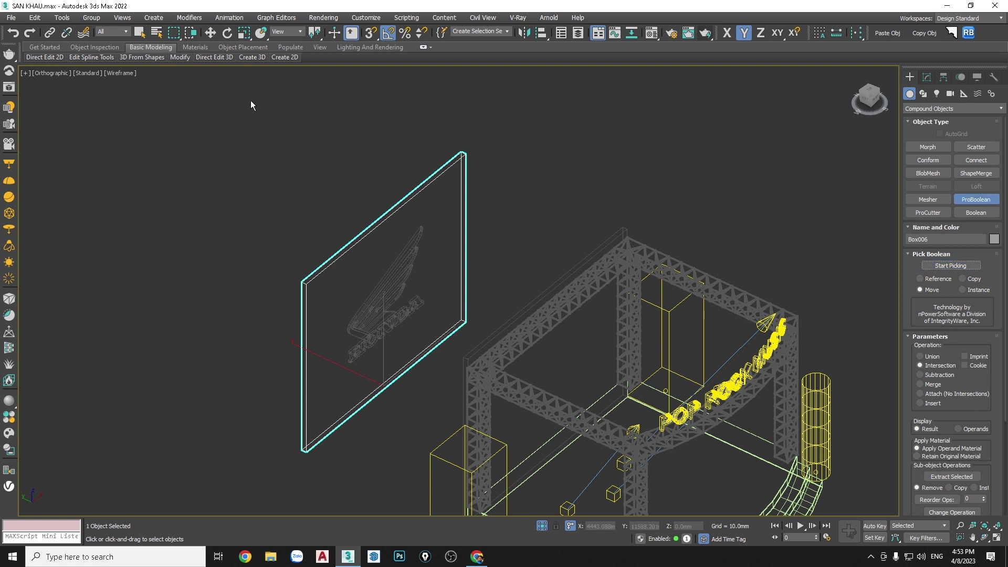
Step: Select the Honda logo Shape002 and convert it to an Editable Poly
left_click(212, 33)
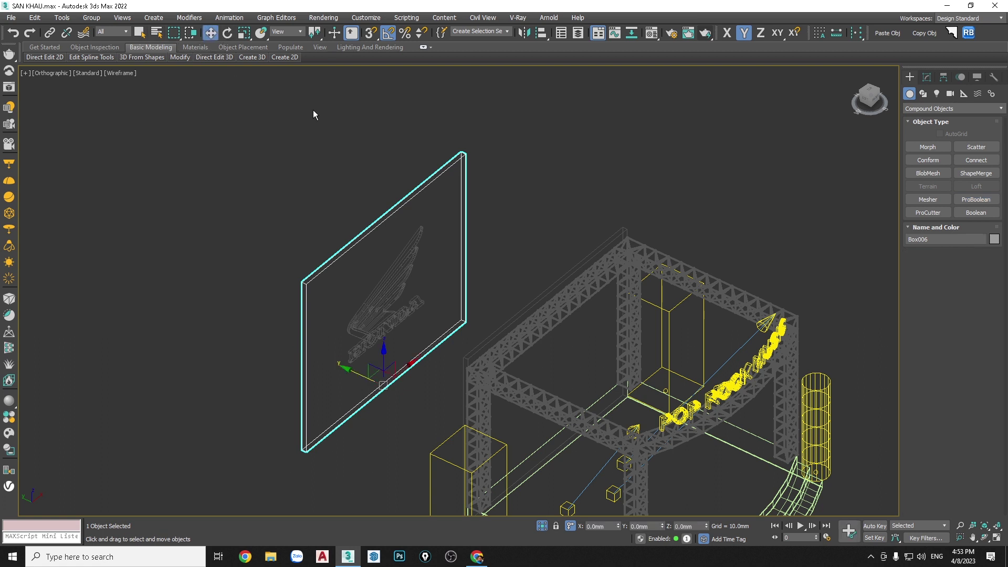
left_click(314, 110)
left_click(426, 272)
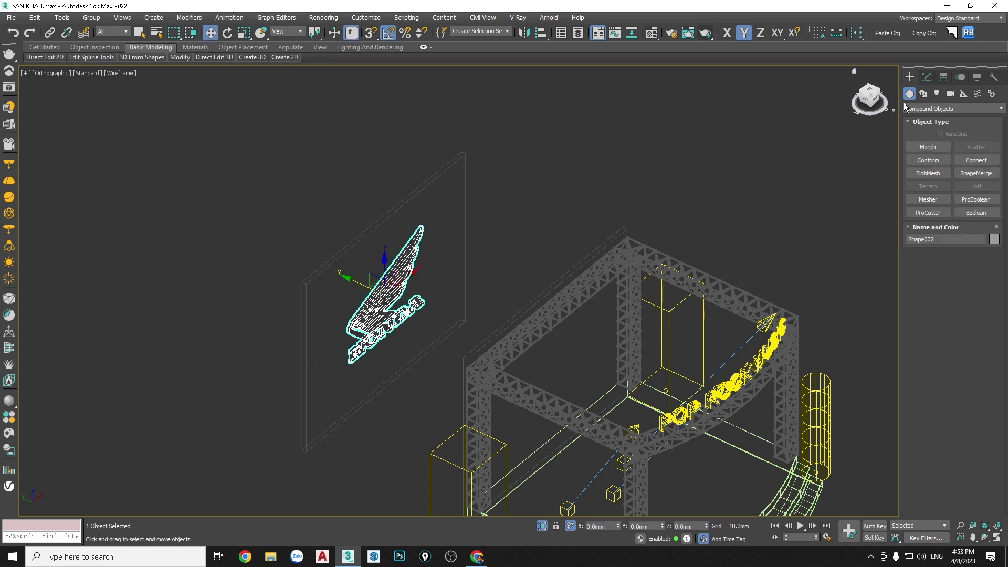
left_click(926, 77)
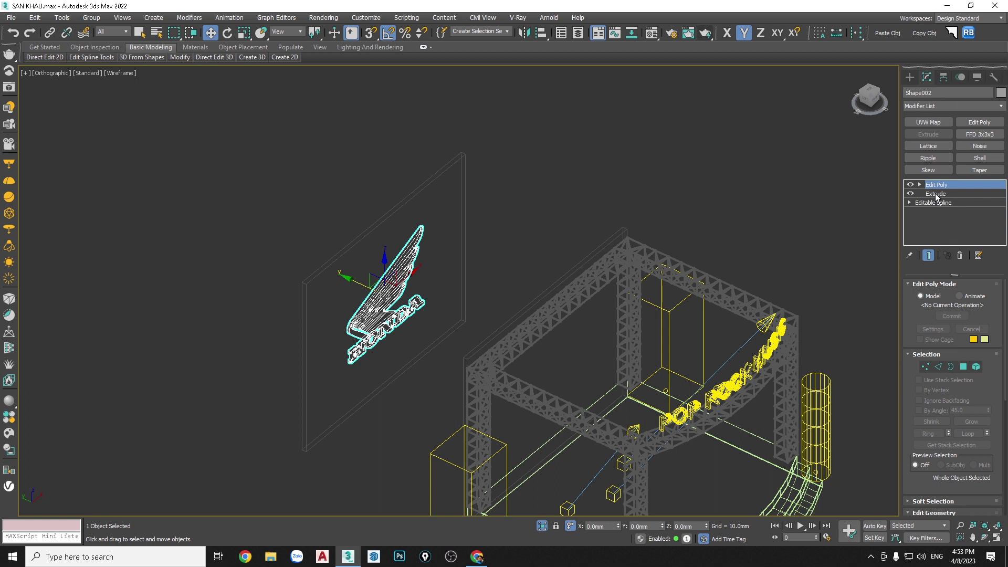
right_click(384, 291)
mouse_move(403, 402)
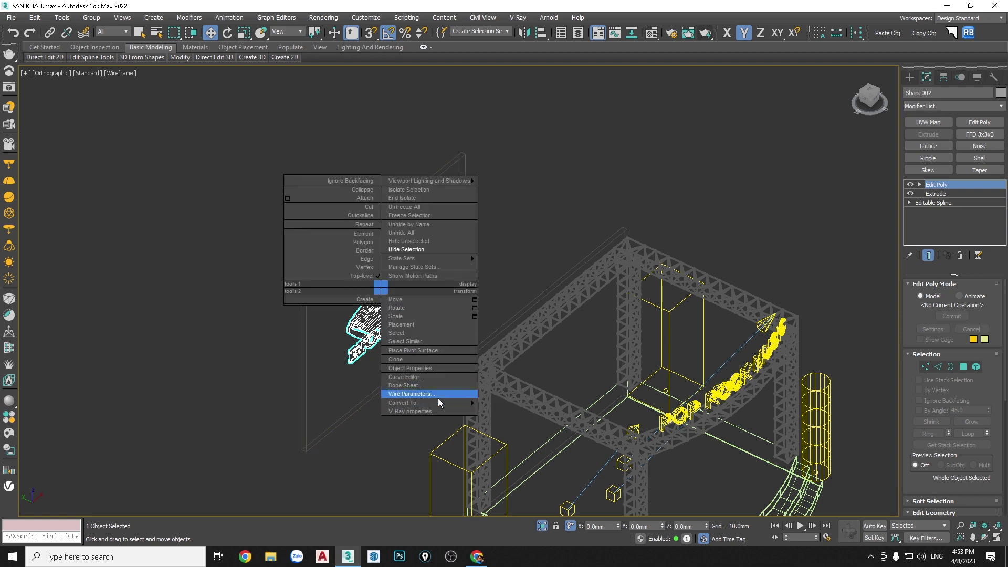
left_click(516, 411)
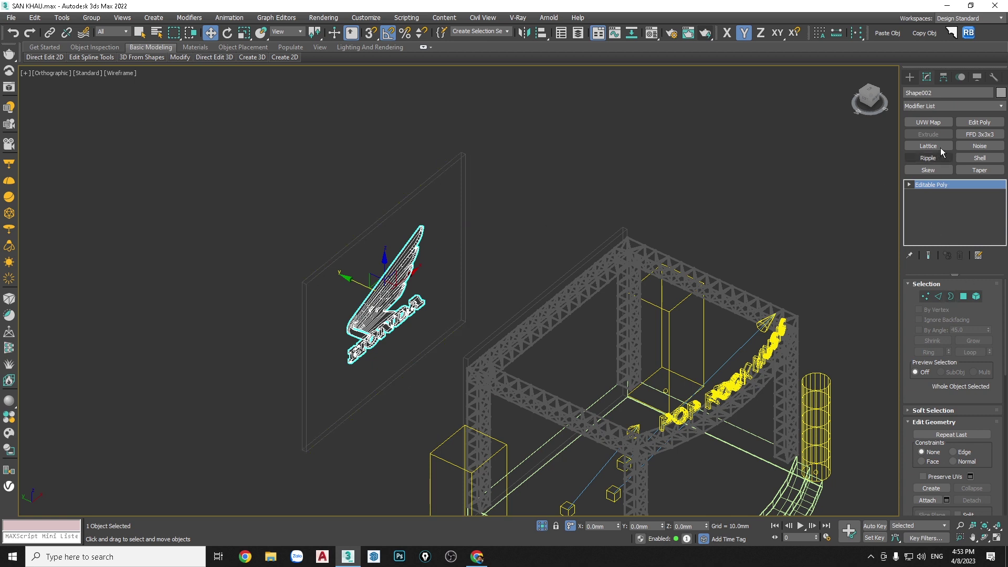
Step: Create a ProBoolean on the logo with the plane box picked as operand
left_click(909, 78)
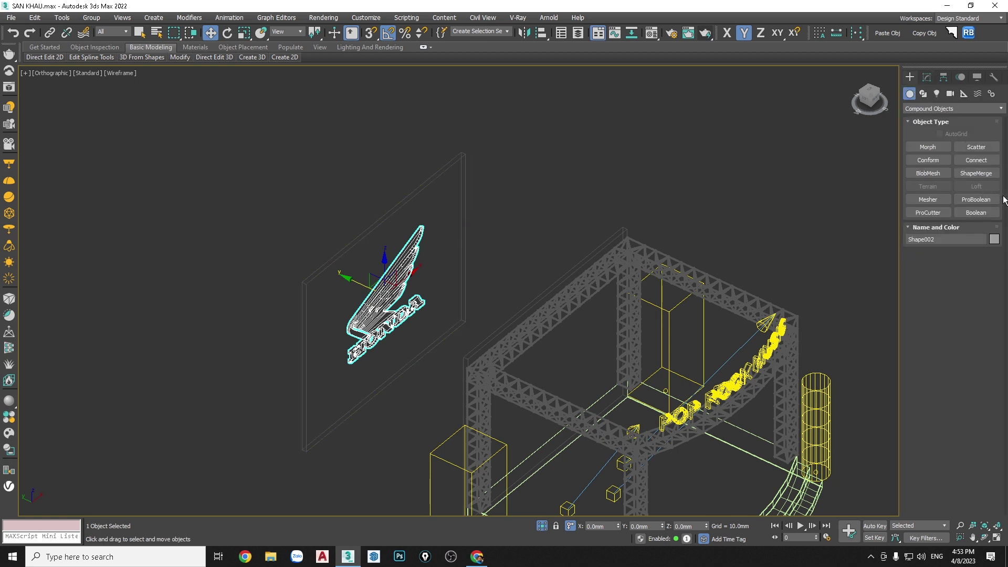
left_click(976, 199)
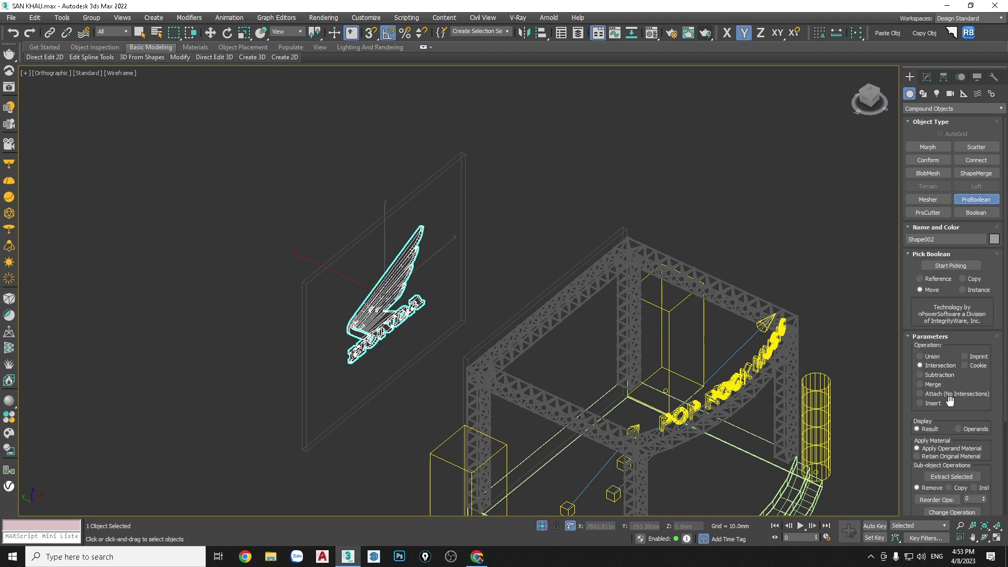
left_click(950, 266)
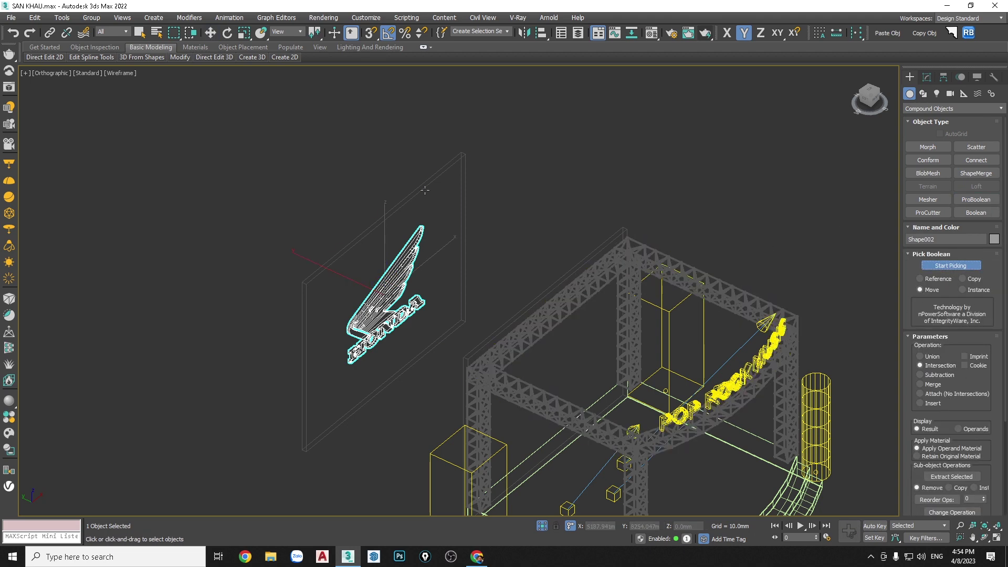
left_click(446, 201)
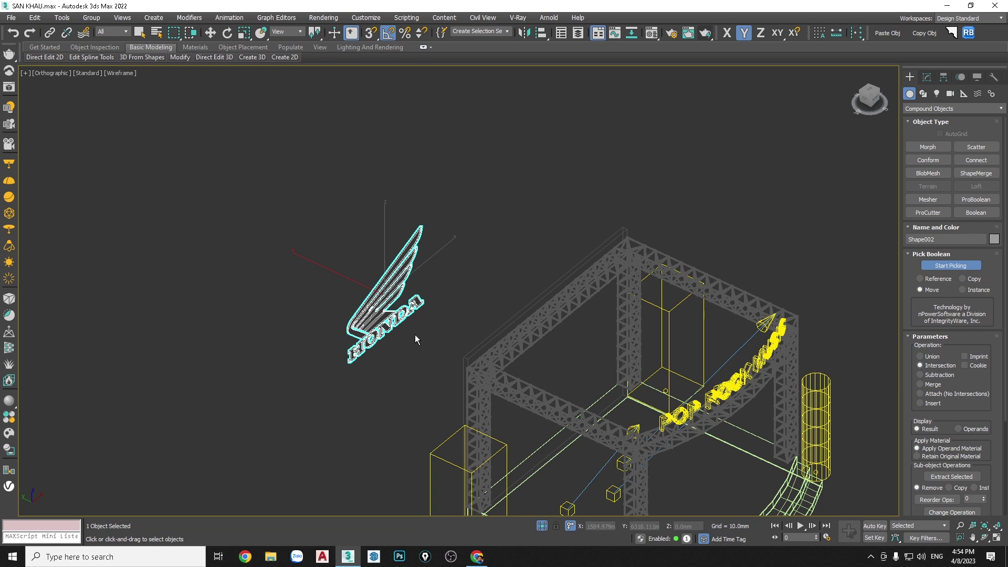
Step: In Top view, move the Honda logo down onto the truss top edge
key("t")
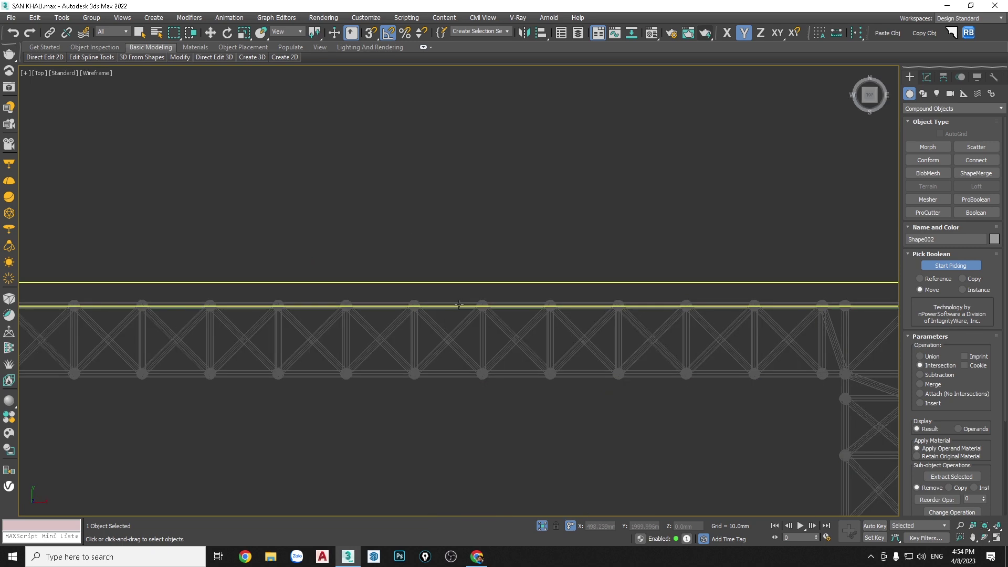
scroll(391, 194, "up", 3)
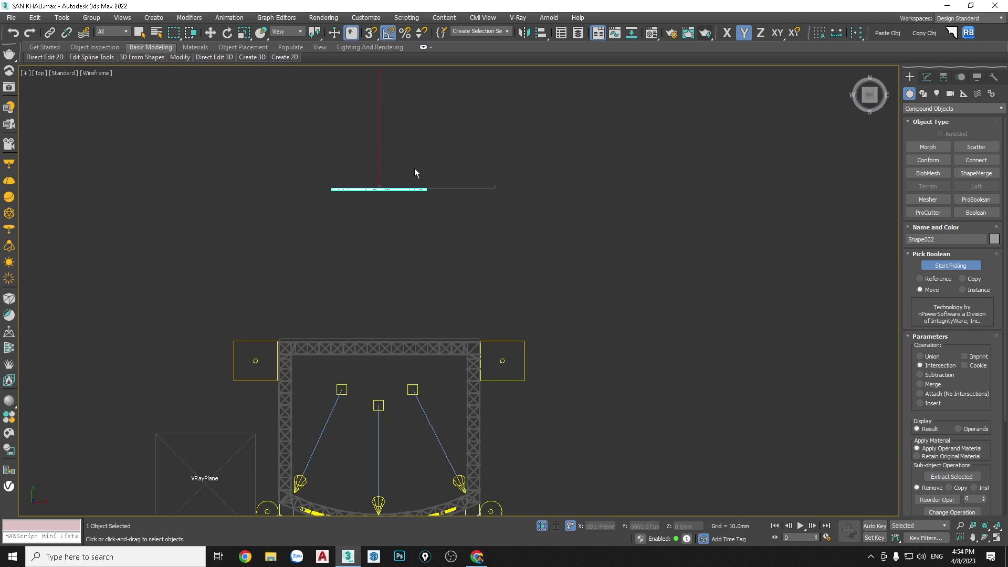
left_click(210, 33)
left_click_drag(379, 179, 392, 294)
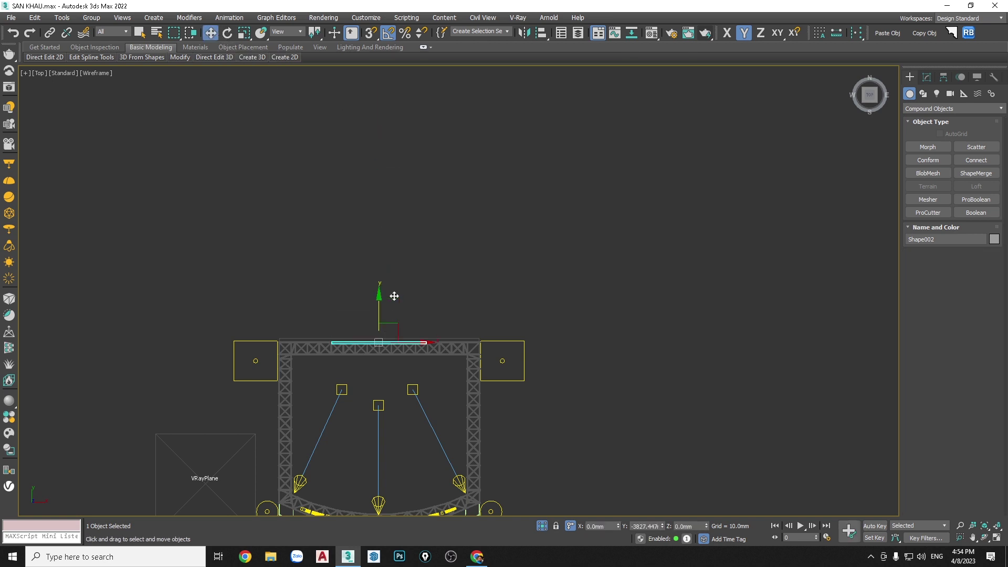
scroll(392, 294, "up", 3)
scroll(375, 337, "up", 2)
scroll(372, 350, "up", 2)
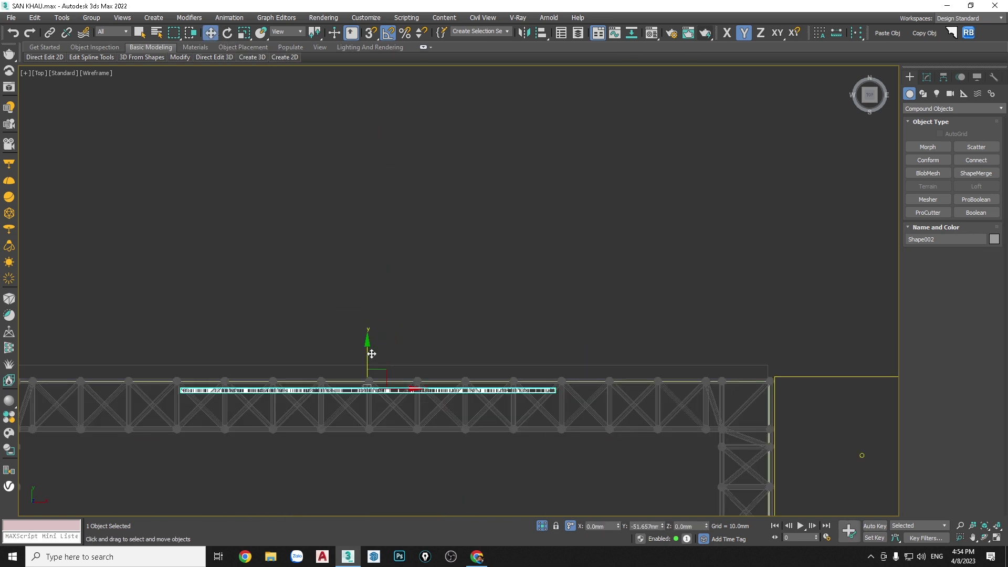
left_click_drag(369, 341, 371, 350)
scroll(370, 350, "down", 4)
Step: Orbit the Perspective view around the Honda logo on the truss
middle_click_drag(401, 423, 424, 360, "alt")
key("p")
scroll(471, 300, "down", 2)
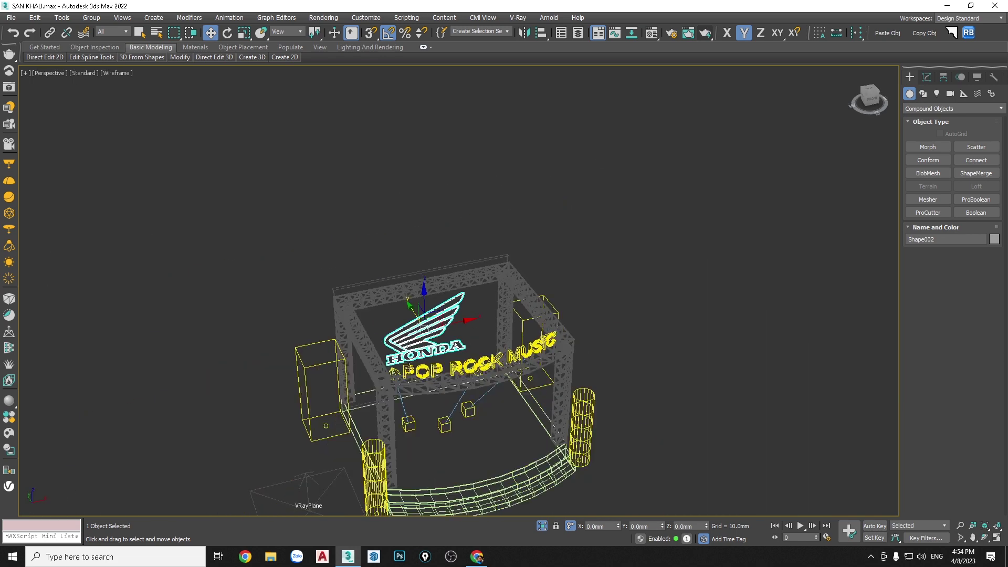
middle_click_drag(470, 300, 446, 333, "alt")
scroll(446, 333, "up", 2)
scroll(446, 333, "up", 2)
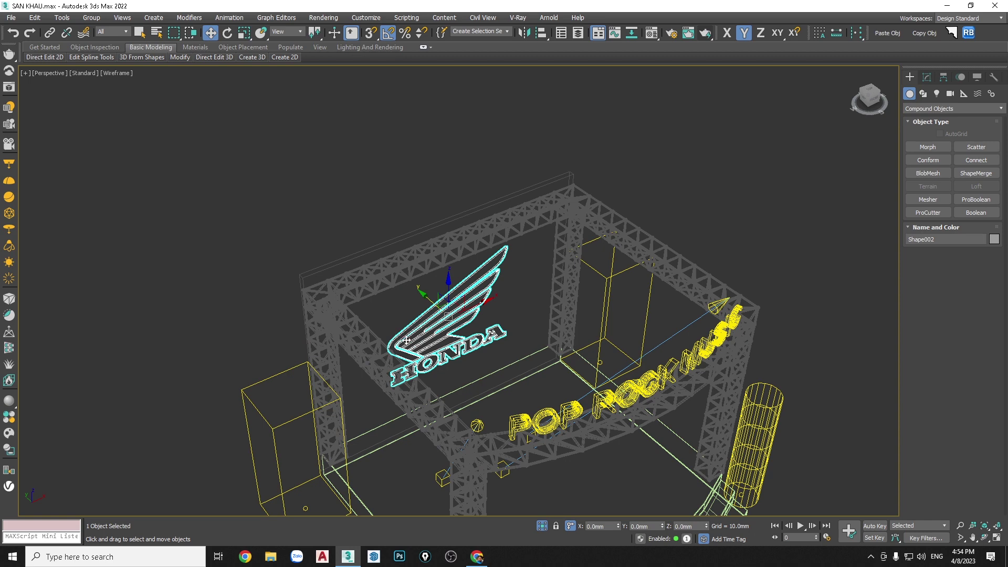
middle_click_drag(458, 367, 455, 367, "alt")
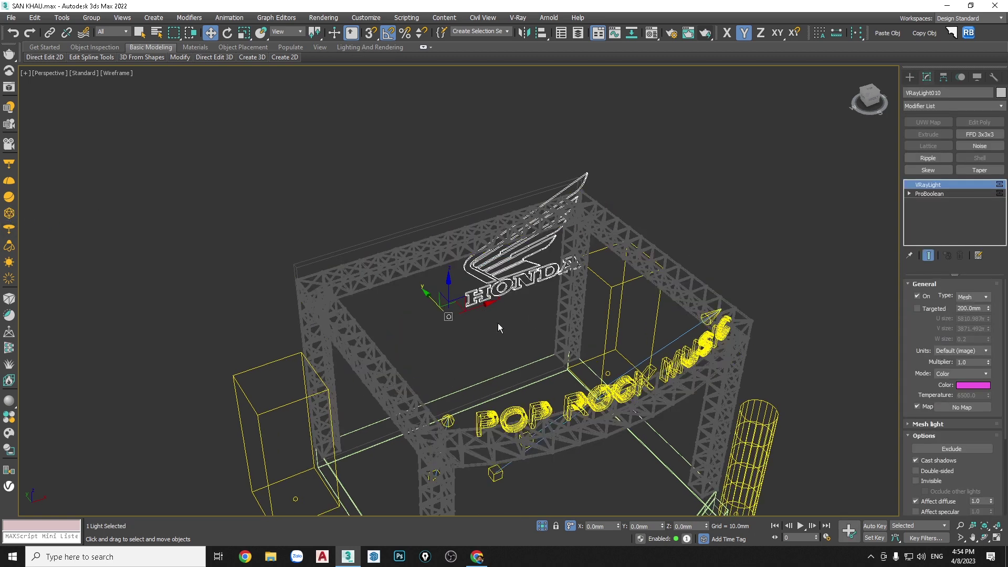
Step: Move the Honda mesh light along the truss, shift it in Y, and lower it inside the frame
left_click_drag(482, 306, 368, 341)
key("t")
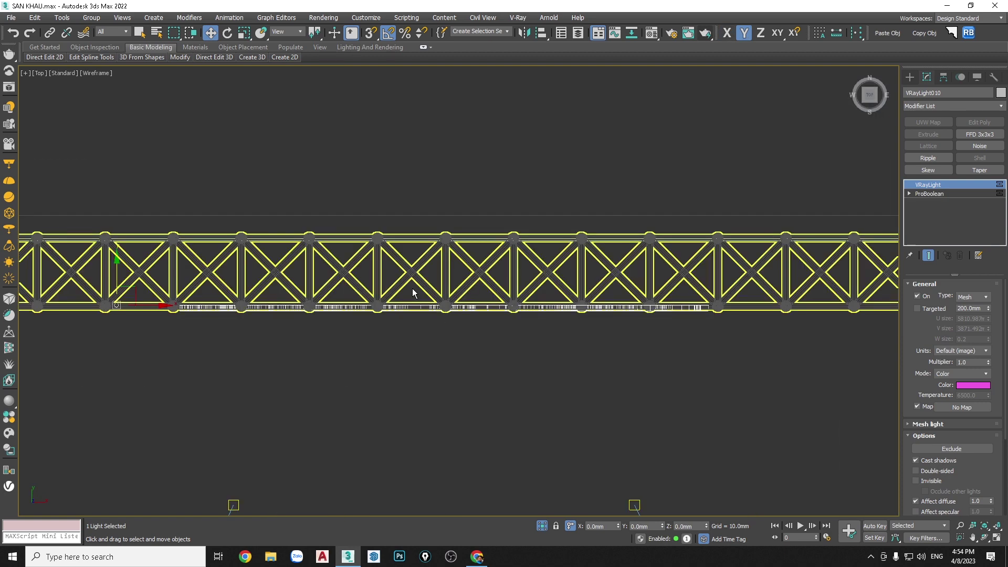
left_click_drag(117, 267, 125, 209)
key("f")
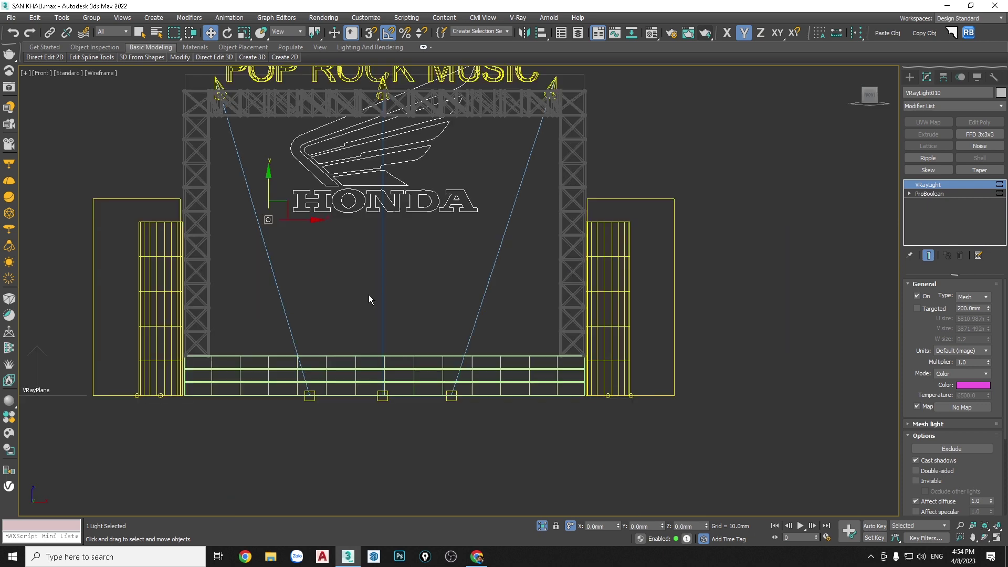
scroll(372, 302, "down", 4)
scroll(315, 237, "up", 2)
left_click_drag(326, 236, 332, 285)
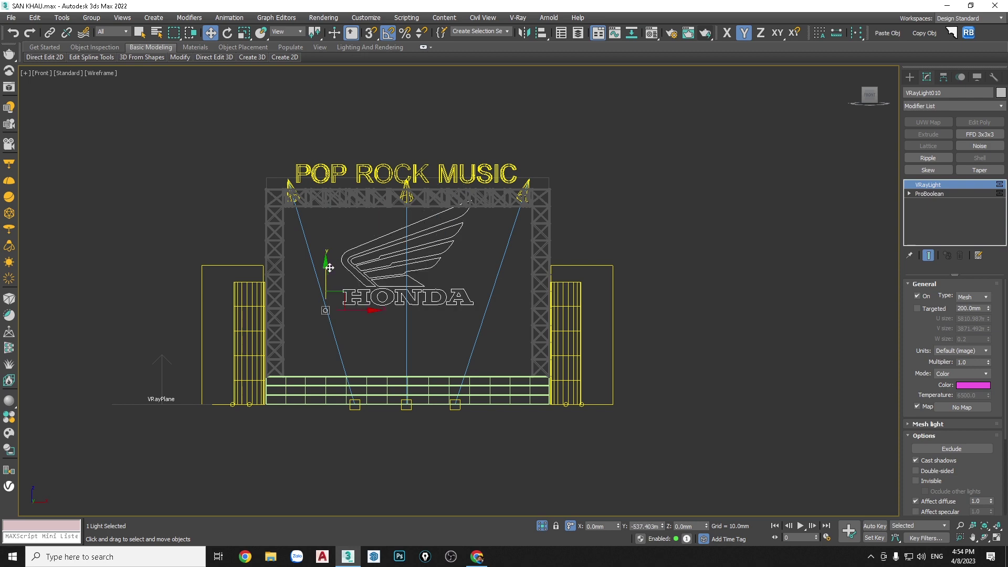
key("p")
mouse_move(412, 338)
middle_mouse_down("alt")
mouse_move(398, 359)
mouse_move(445, 342)
middle_mouse_up("alt")
Step: Apply the istockphoto gradient jpg as a Bitmap map on VRayLight010, then render in V-Ray
left_click(961, 407)
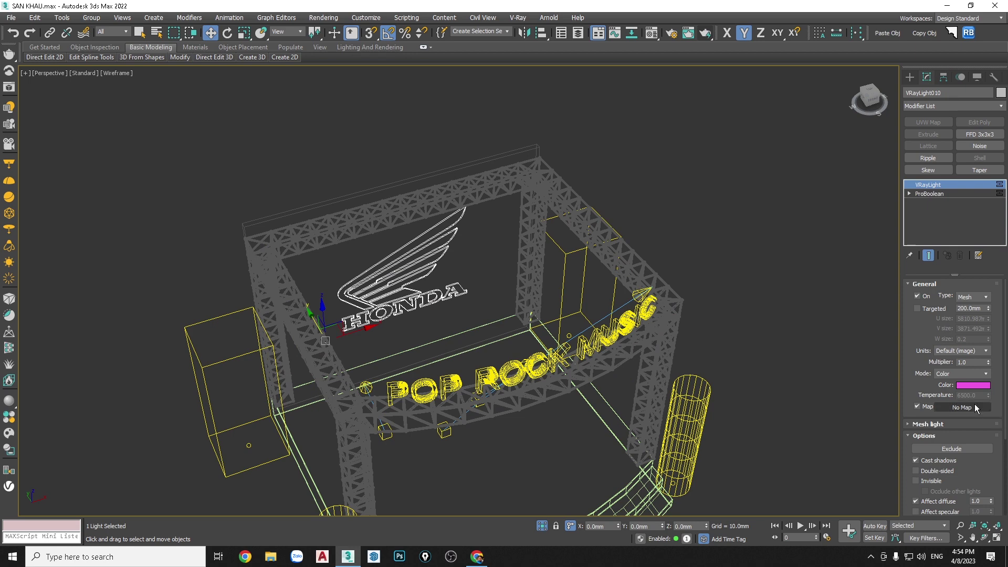
double_click(219, 173)
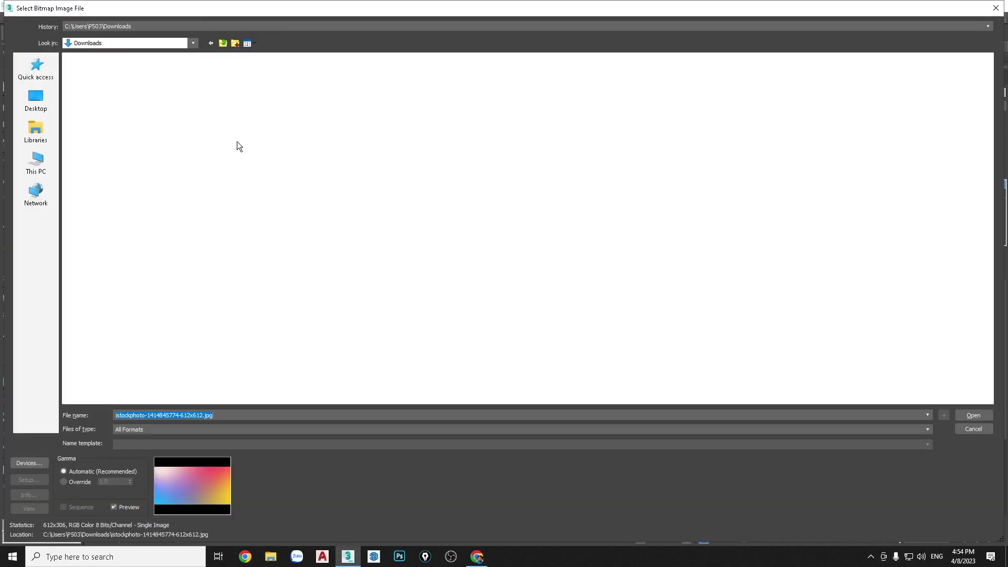
double_click(150, 107)
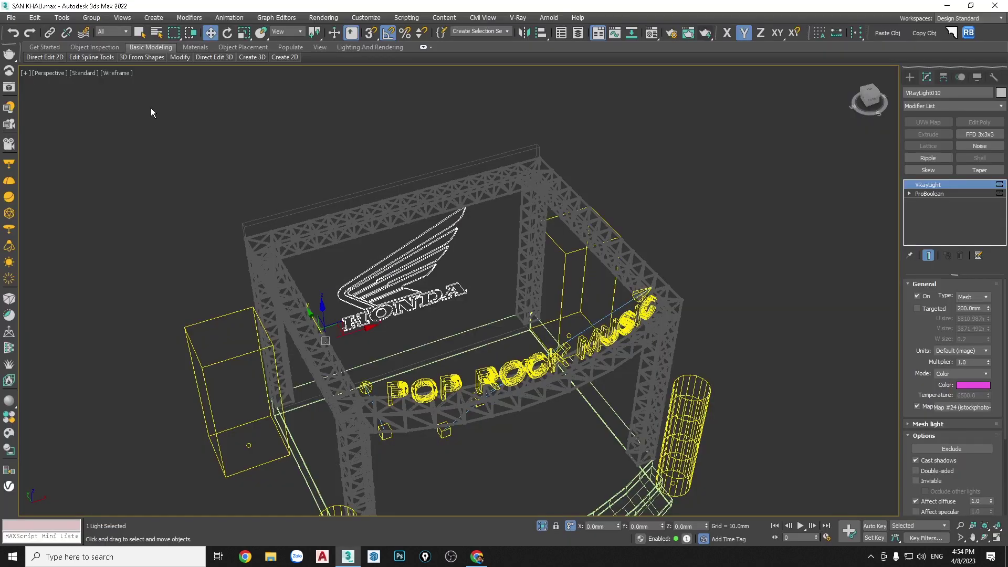
key("shift+q")
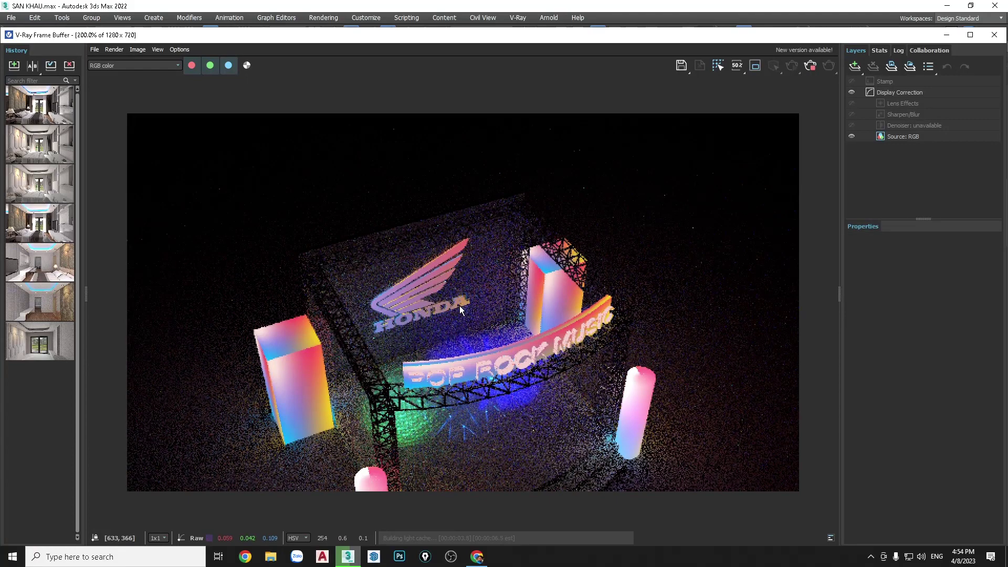
scroll(458, 305, "up", 2)
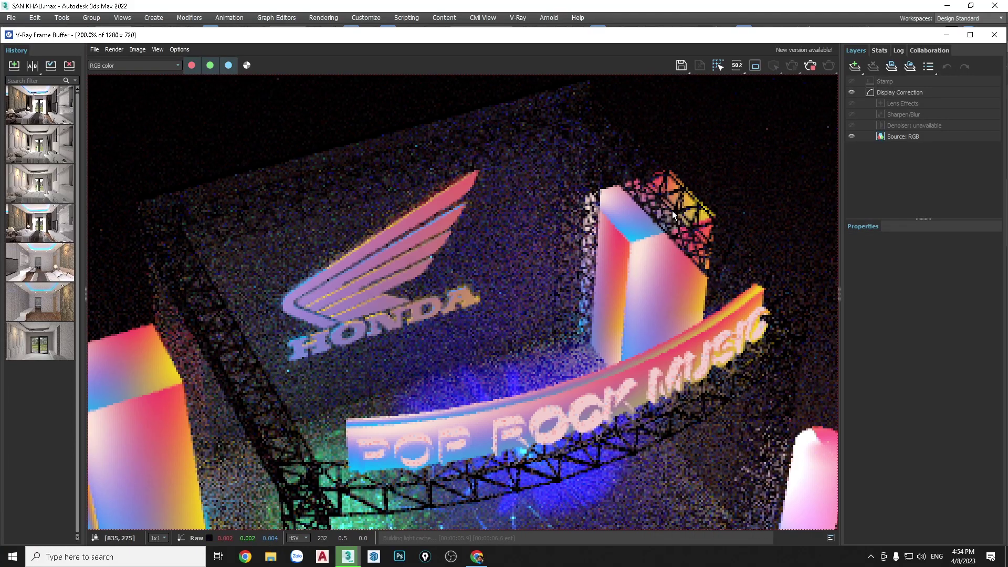